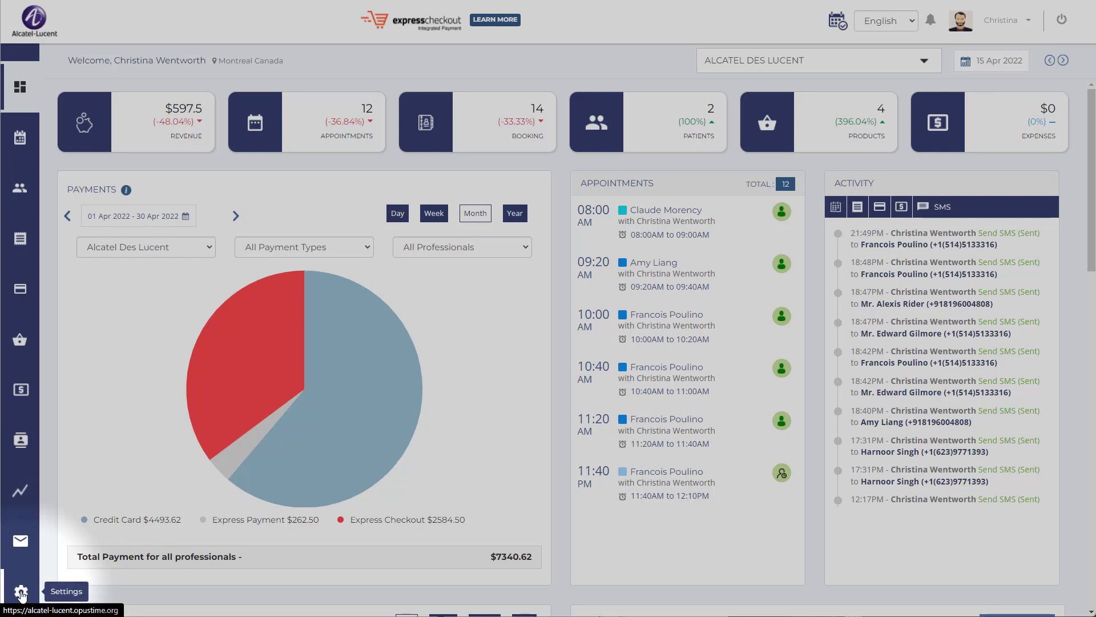
Open the User Management settings under Account and open the first user in the Users & Professionals list for editing
click(21, 593)
mouse_move(79, 89)
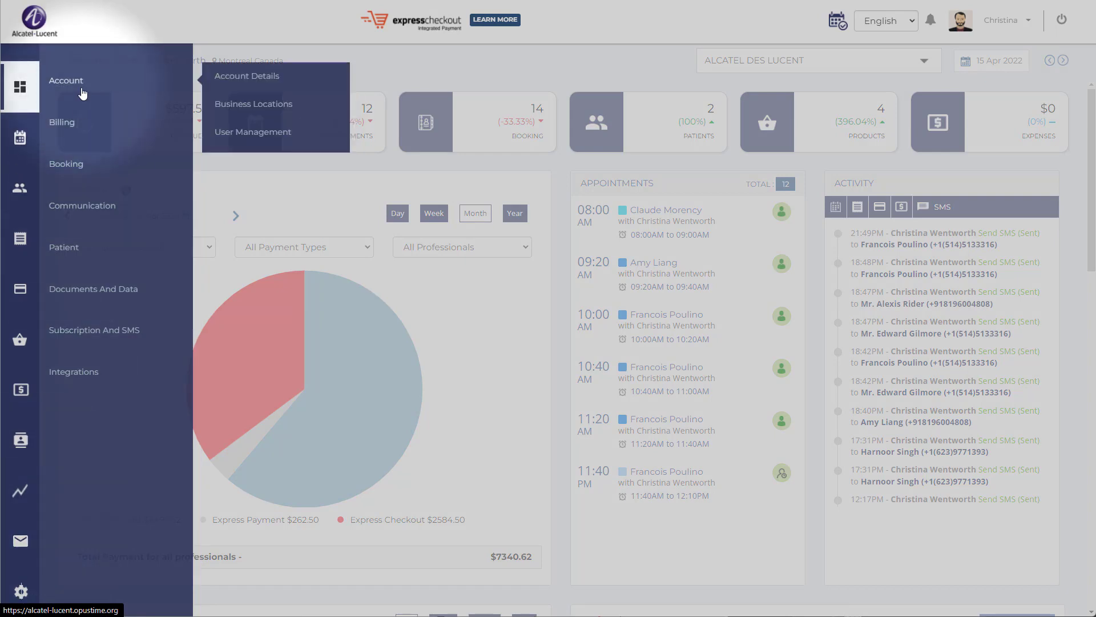
click(276, 134)
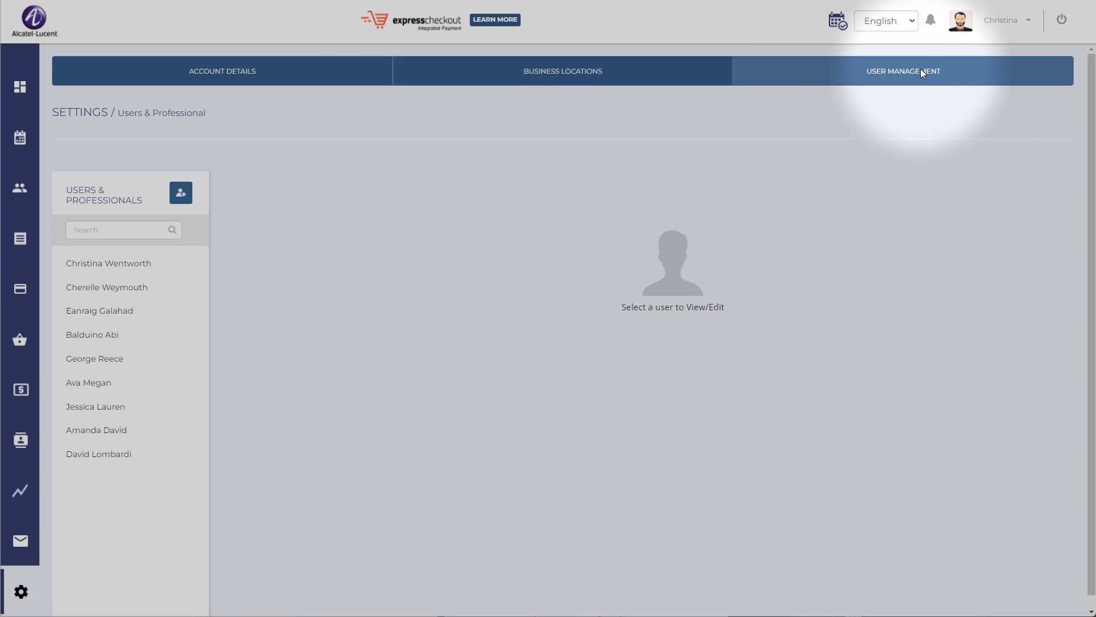
mouse_move(112, 268)
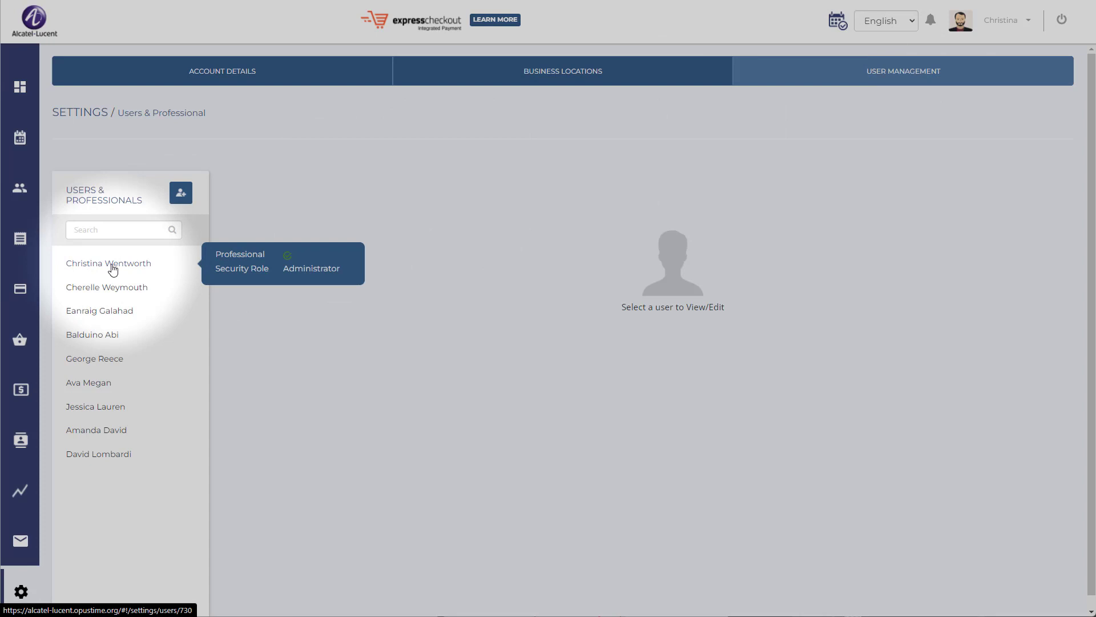
click(112, 269)
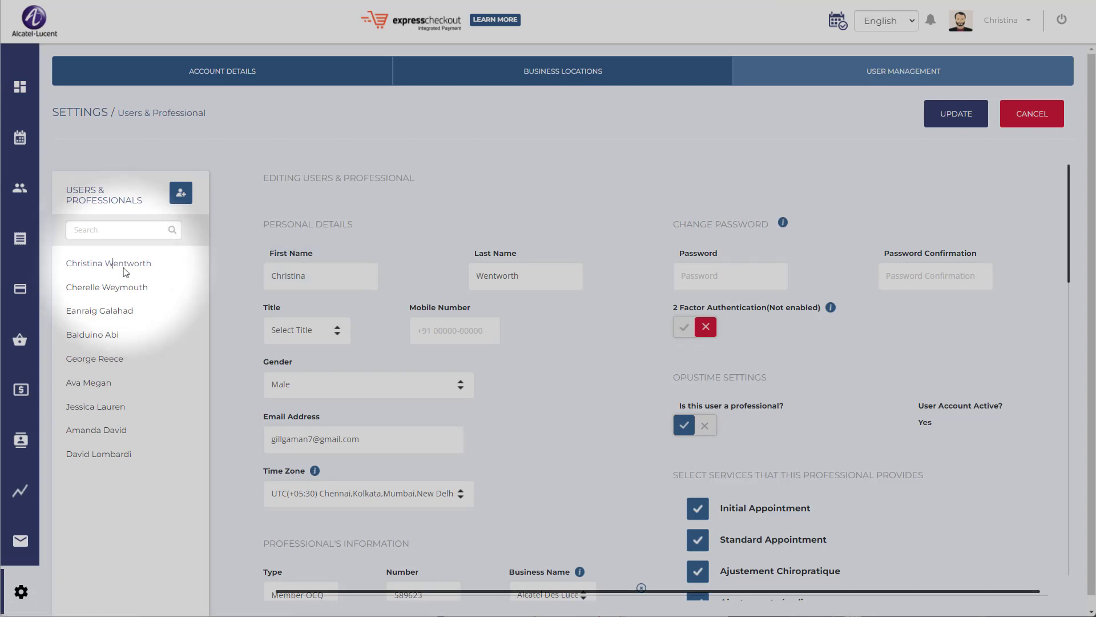
Temporarily mark the user as not a professional while reviewing the personal details, password and two-factor authentication fields
click(700, 429)
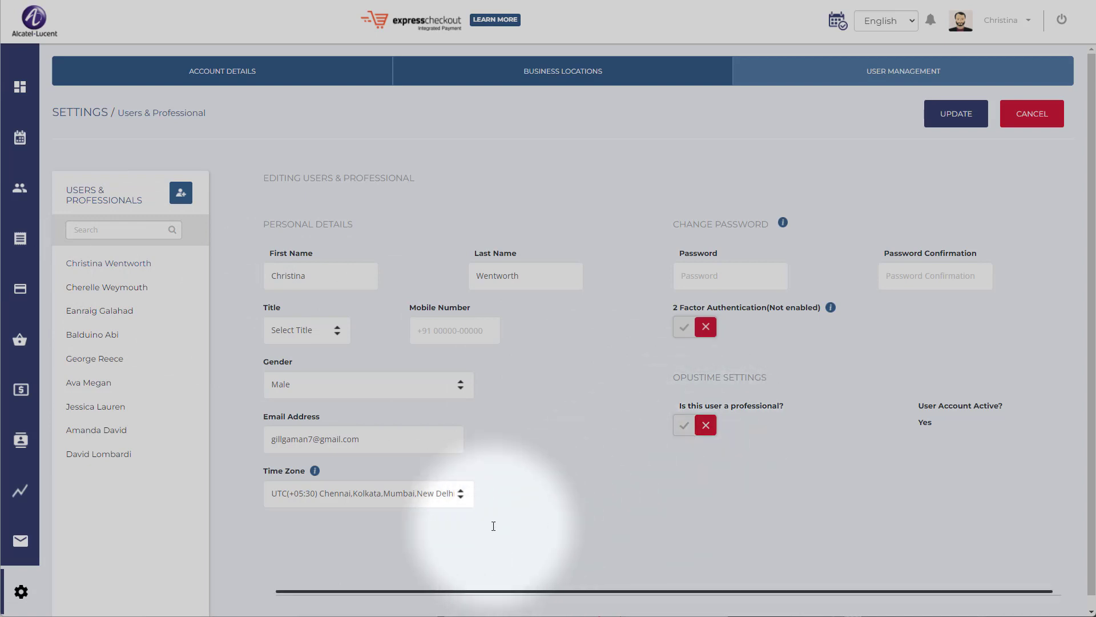
click(313, 275)
click(521, 275)
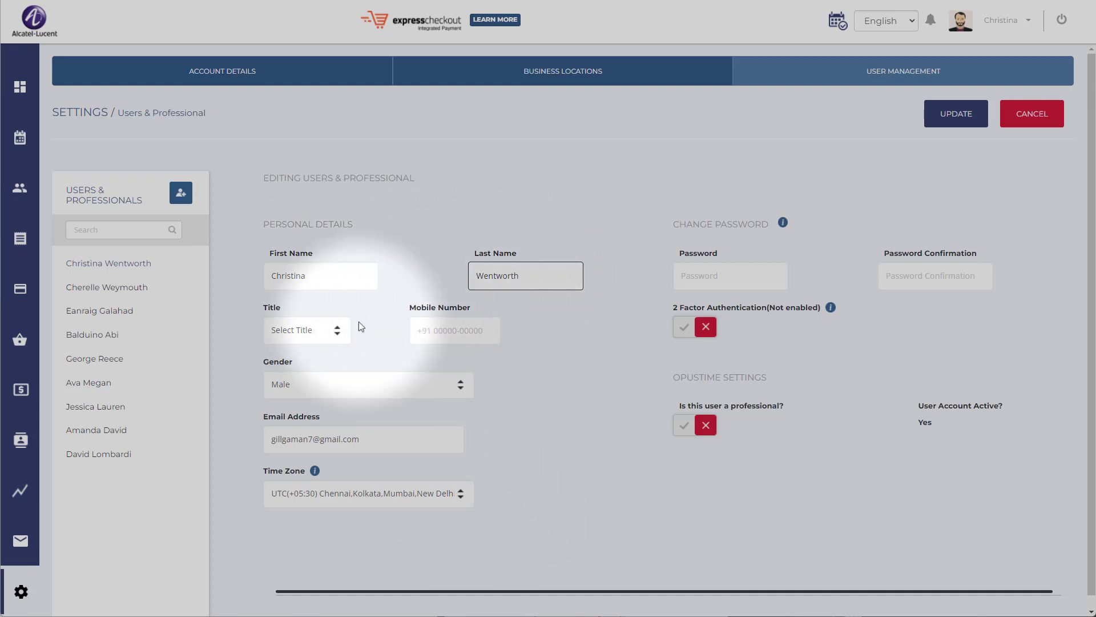
click(313, 332)
click(439, 331)
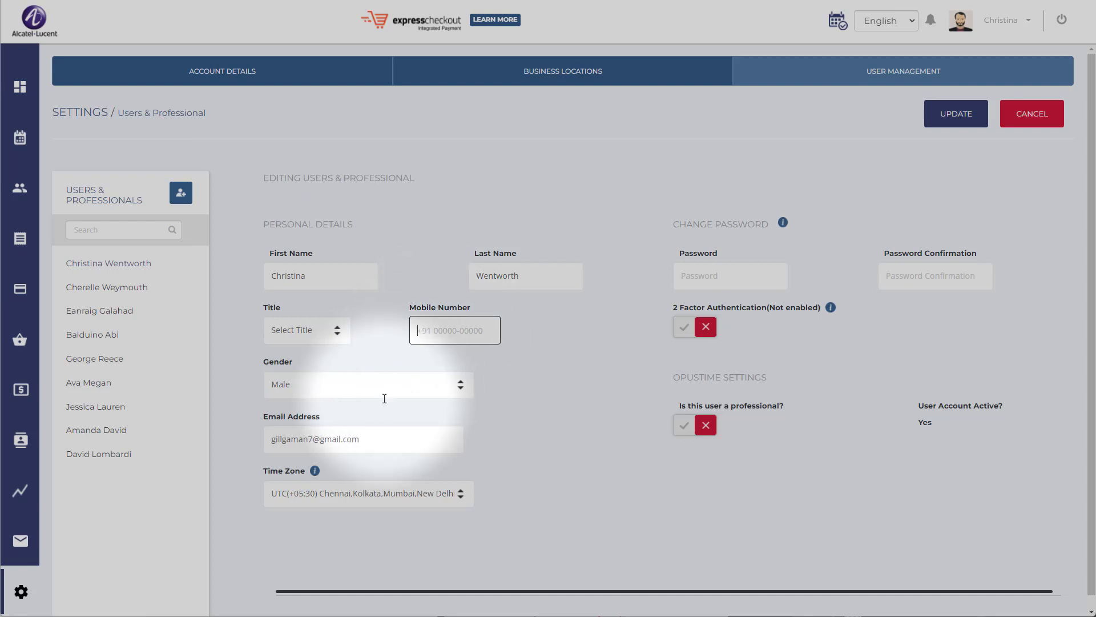
drag(394, 438, 251, 442)
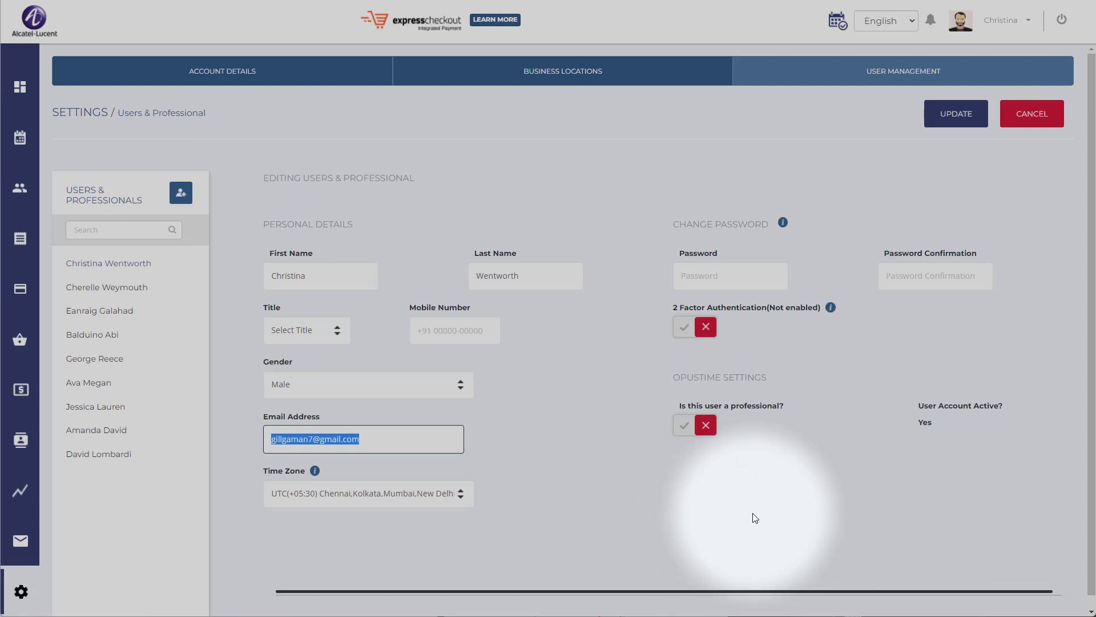
click(753, 276)
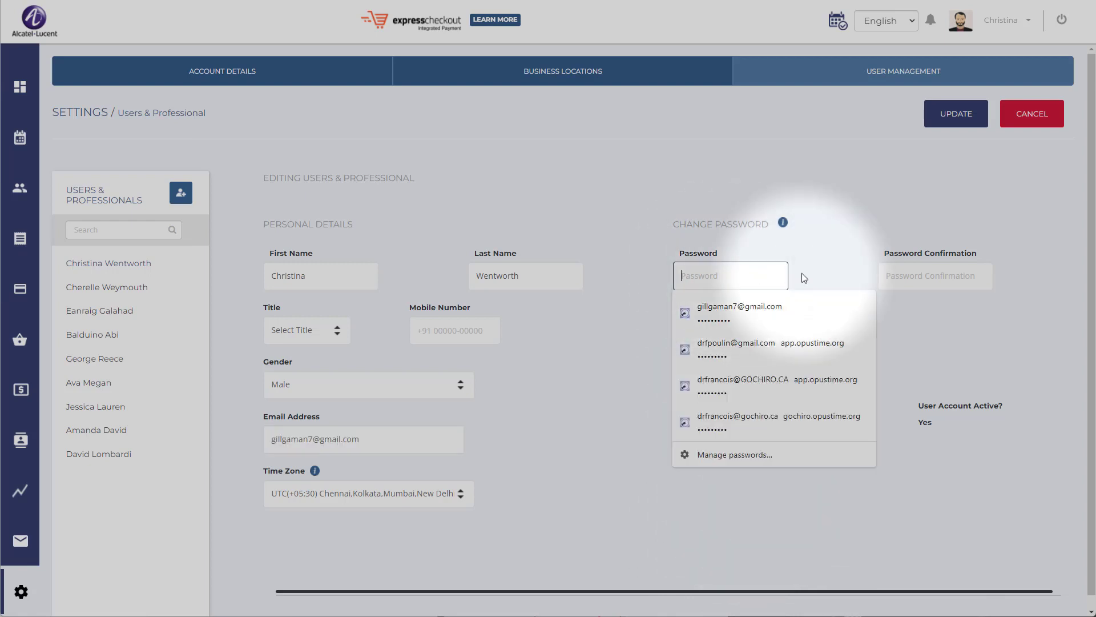
click(985, 277)
click(997, 242)
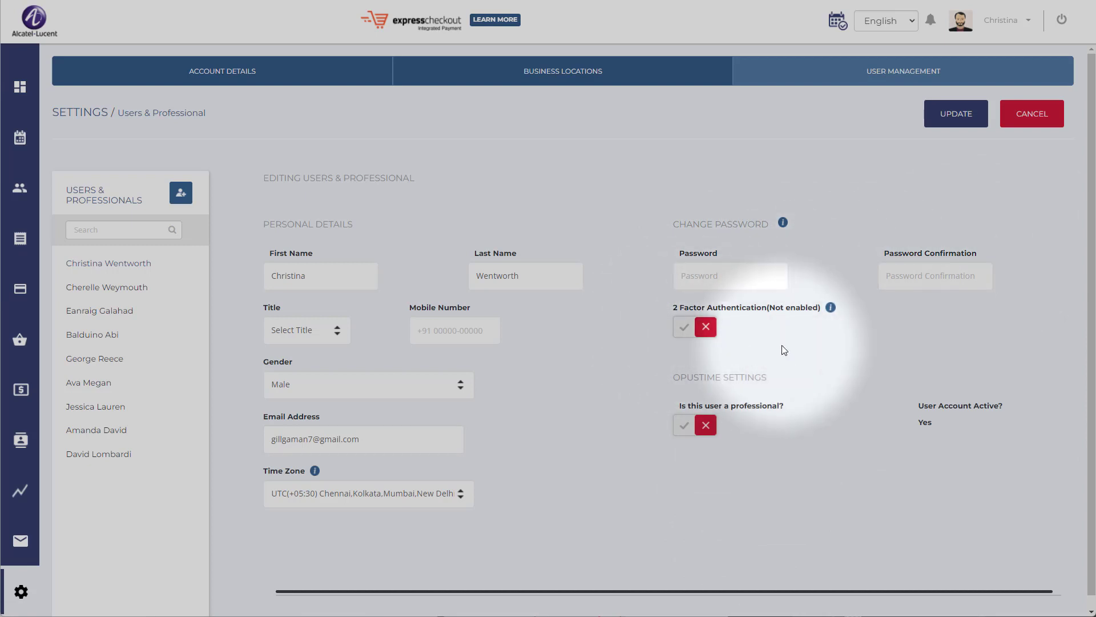
mouse_move(831, 308)
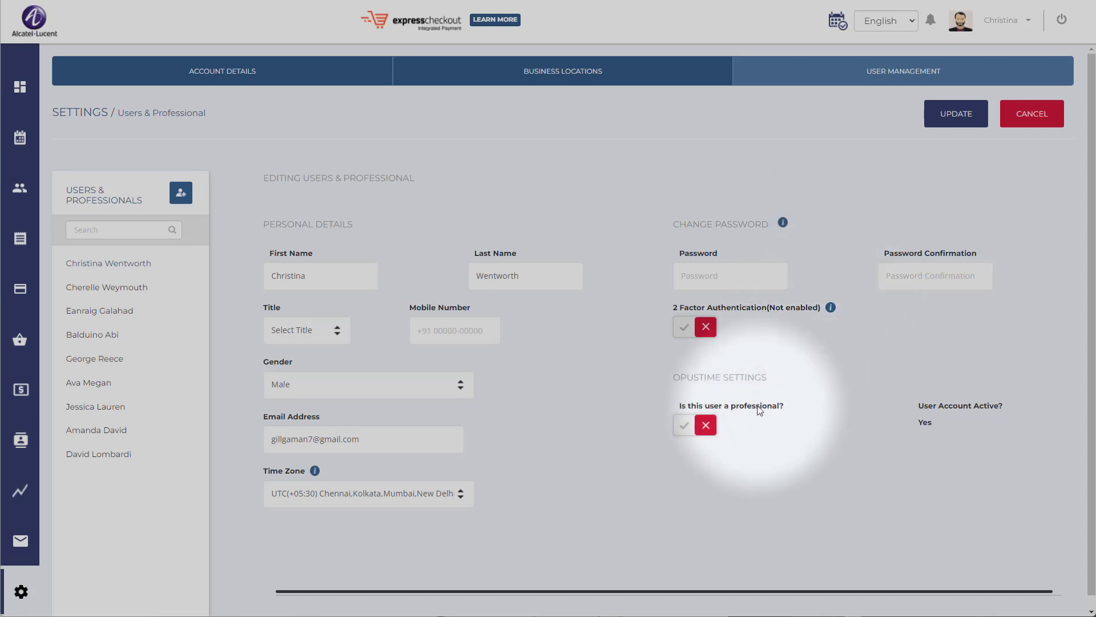
click(707, 434)
Review the professional's services, default appointment type and cancelled appointment notifications, and open the Permission Matrix
scroll(746, 404, down, 10)
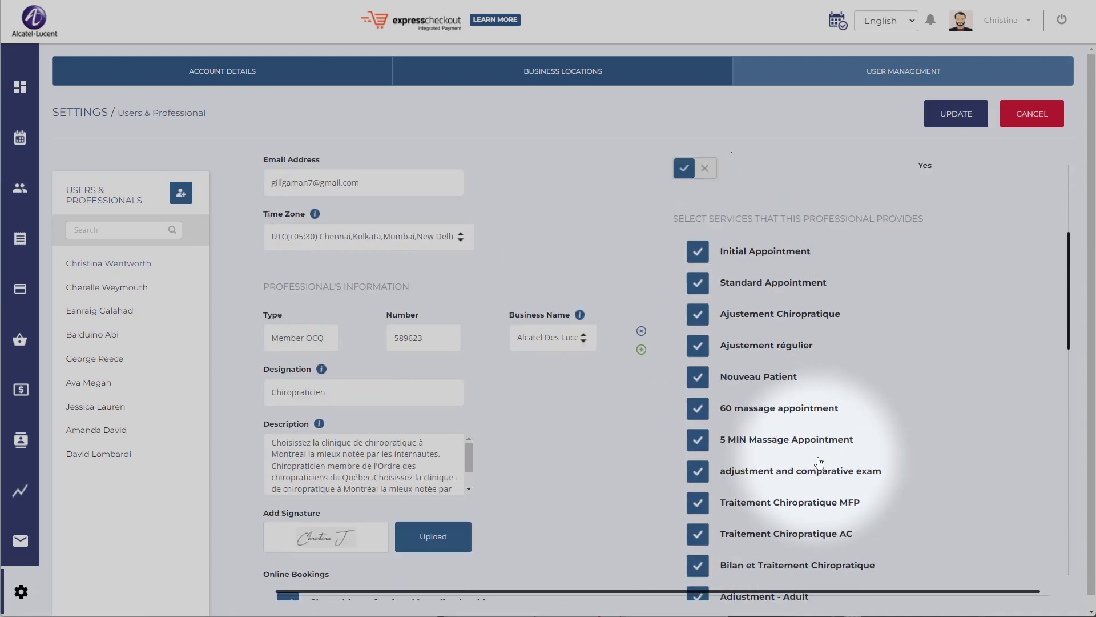
scroll(820, 461, down, 5)
scroll(820, 461, up, 15)
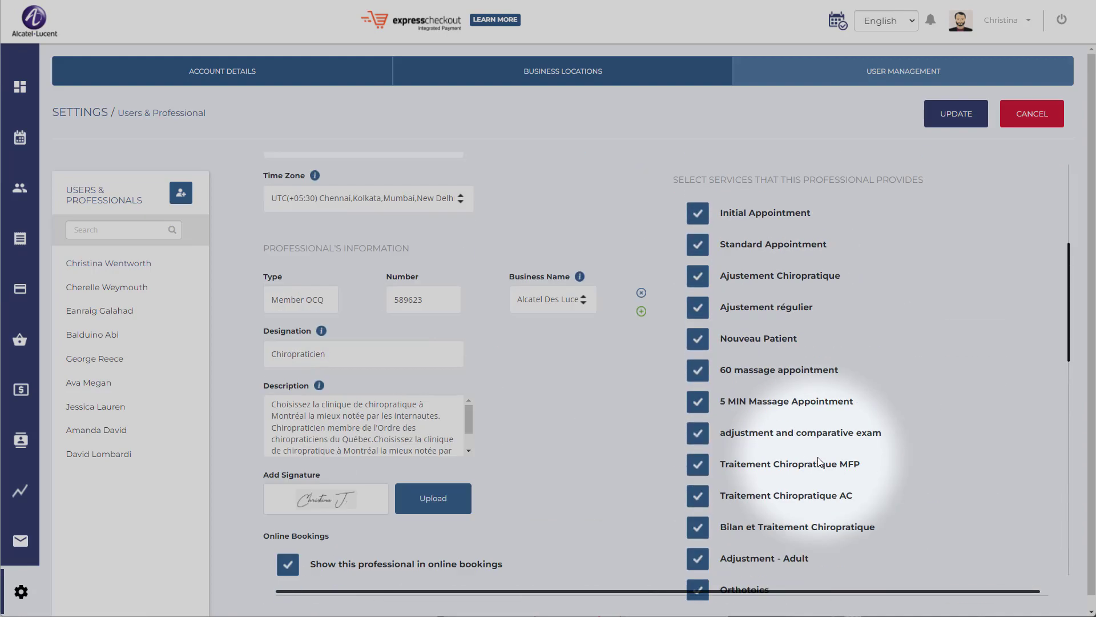
scroll(820, 462, up, 1)
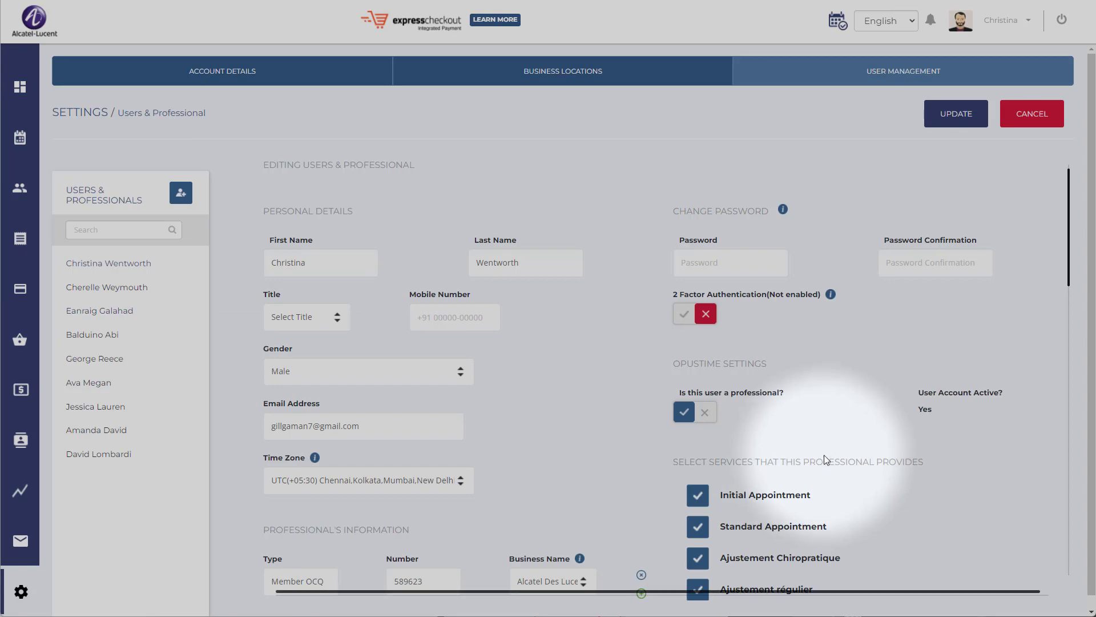
scroll(875, 437, down, 10)
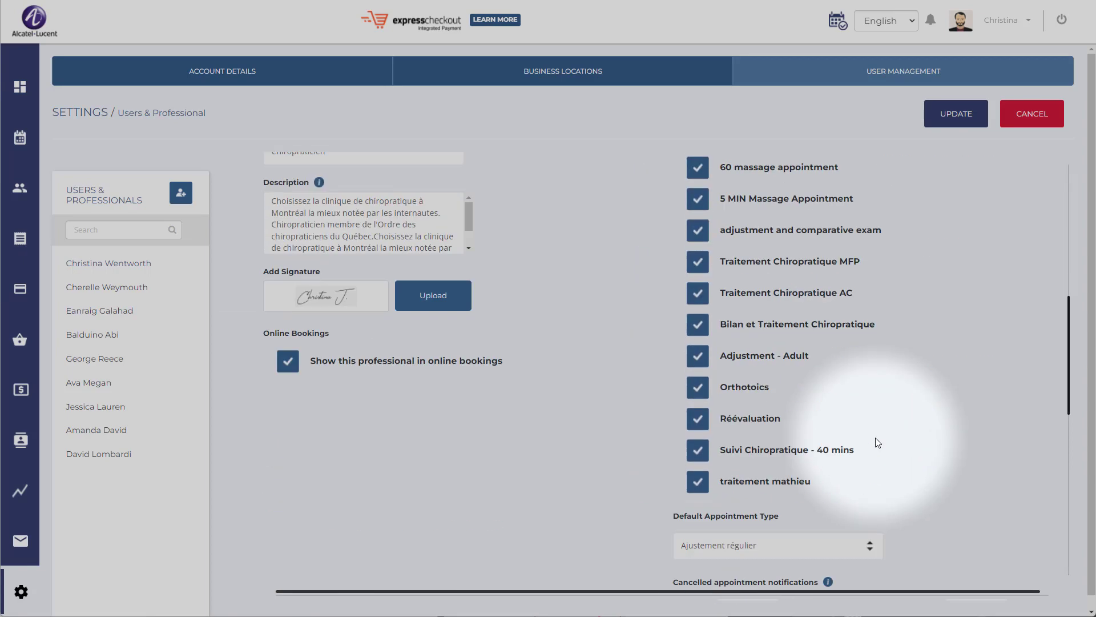
scroll(877, 443, up, 3)
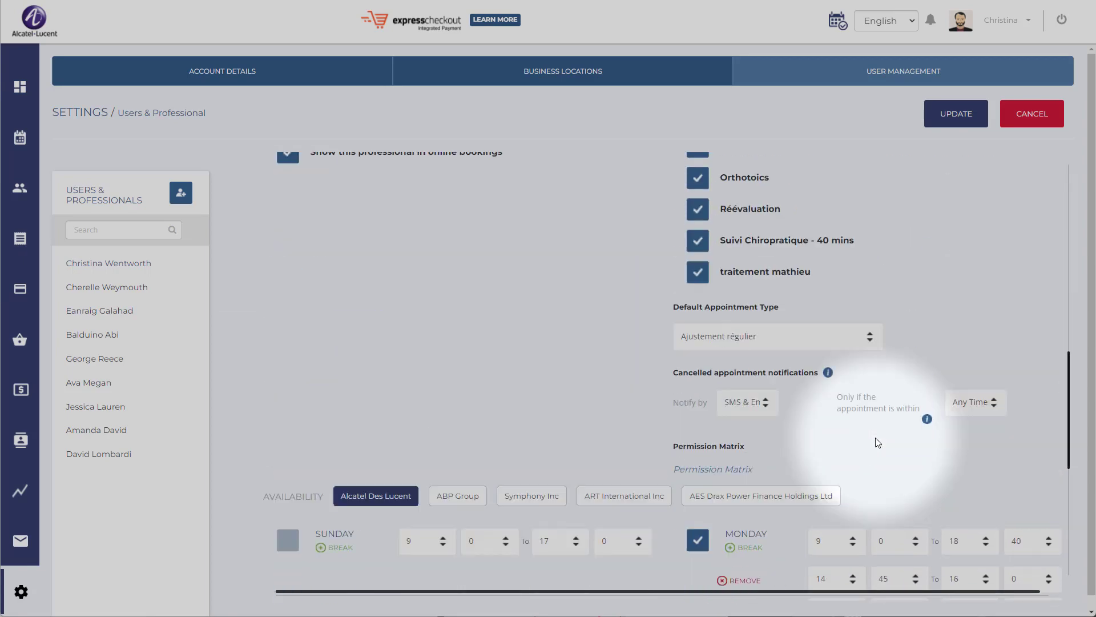
click(713, 471)
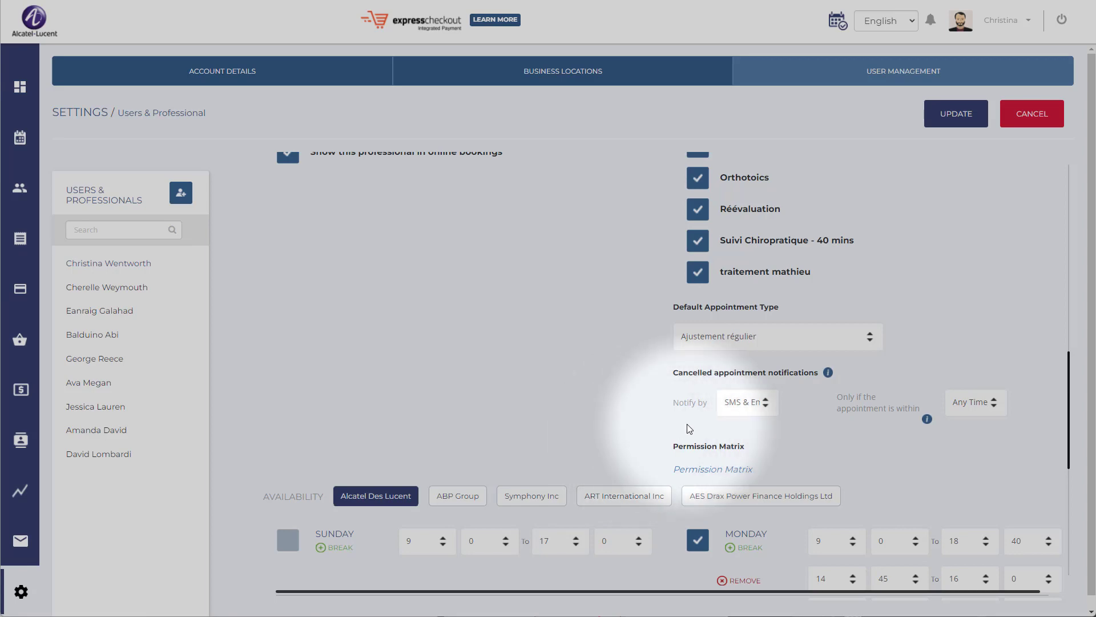
Open the second user in the Users & Professionals list and bring up the OpusTime settings
scroll(687, 424, up, 10)
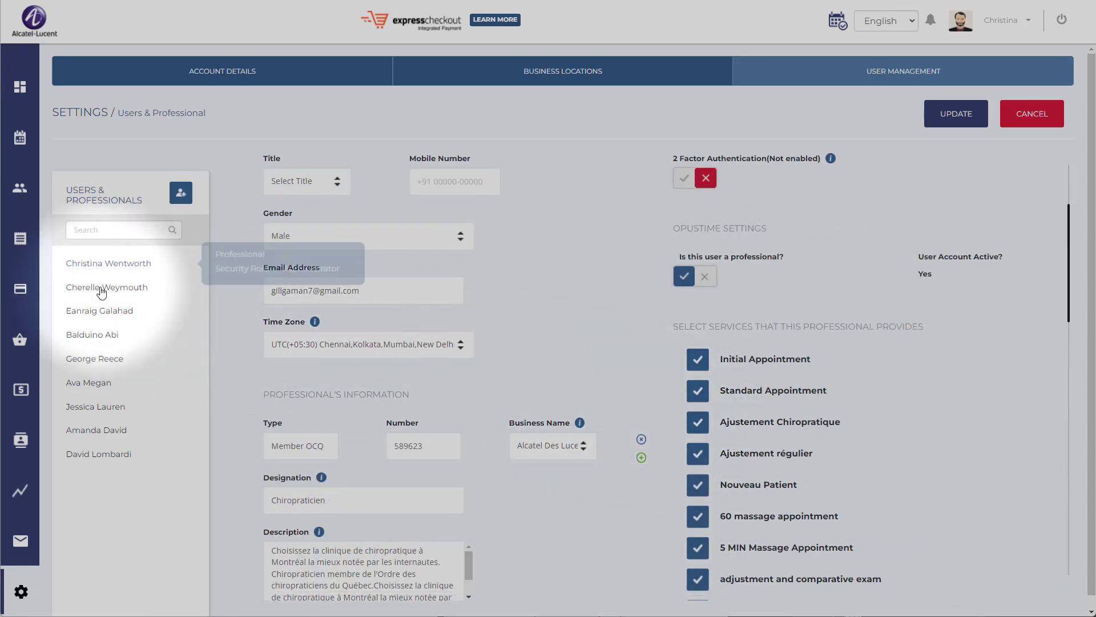
click(102, 291)
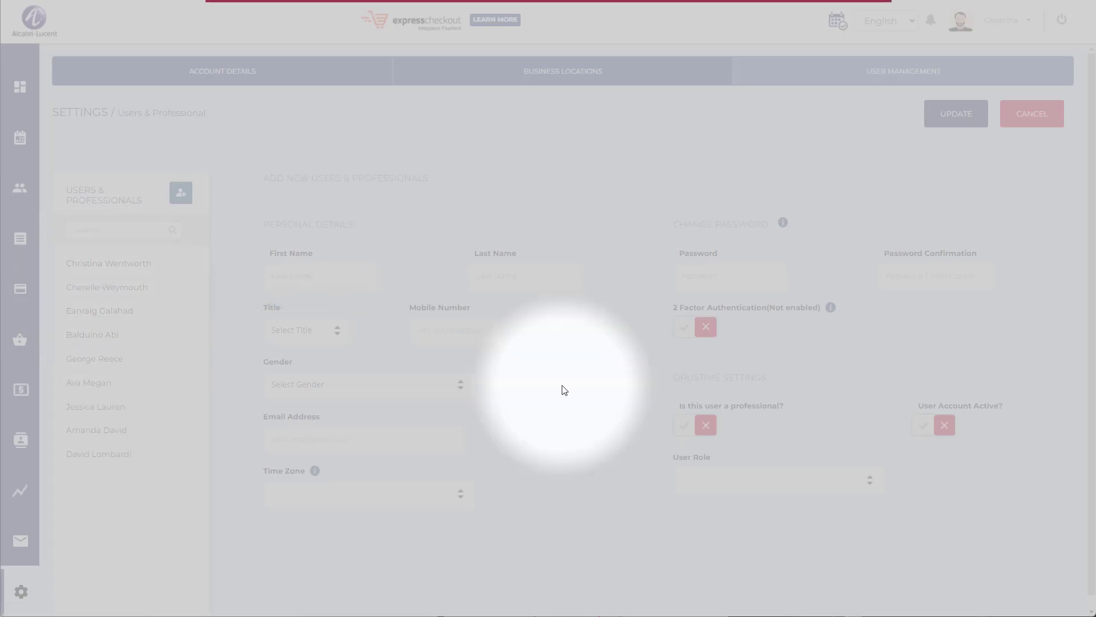
scroll(722, 423, down, 3)
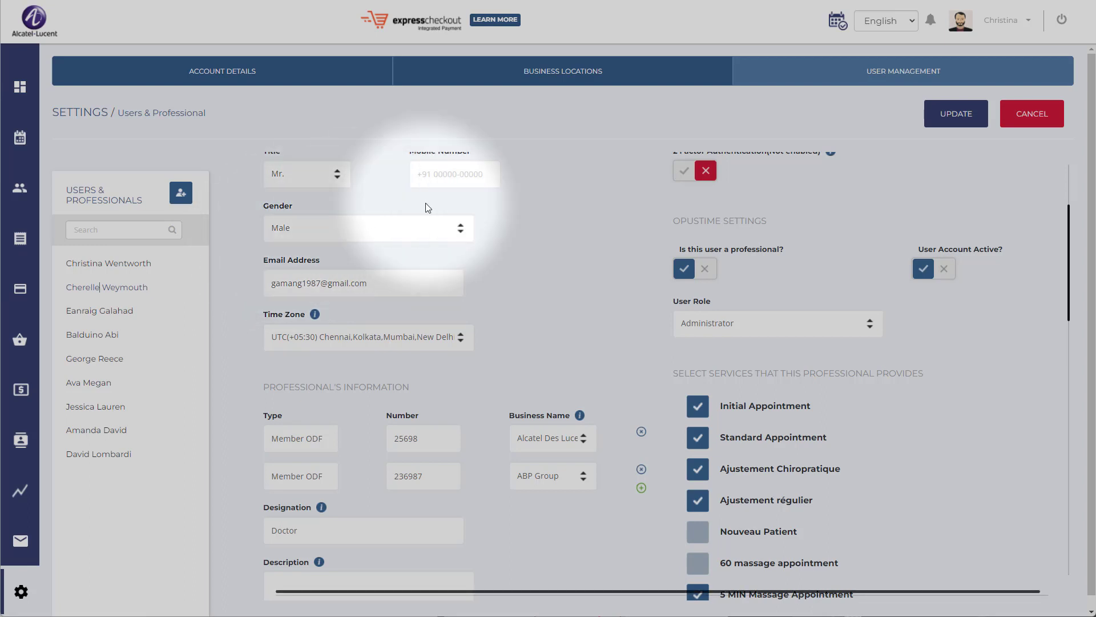
Examine the roles available for this user in the User Role list without changing the current choice
click(769, 328)
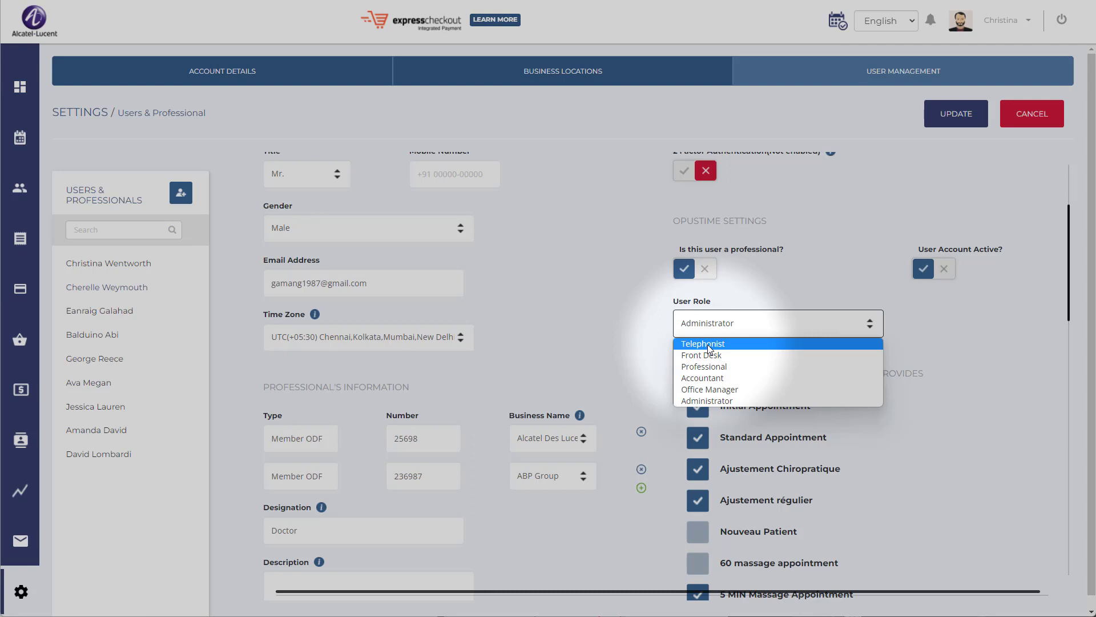
key(Down)
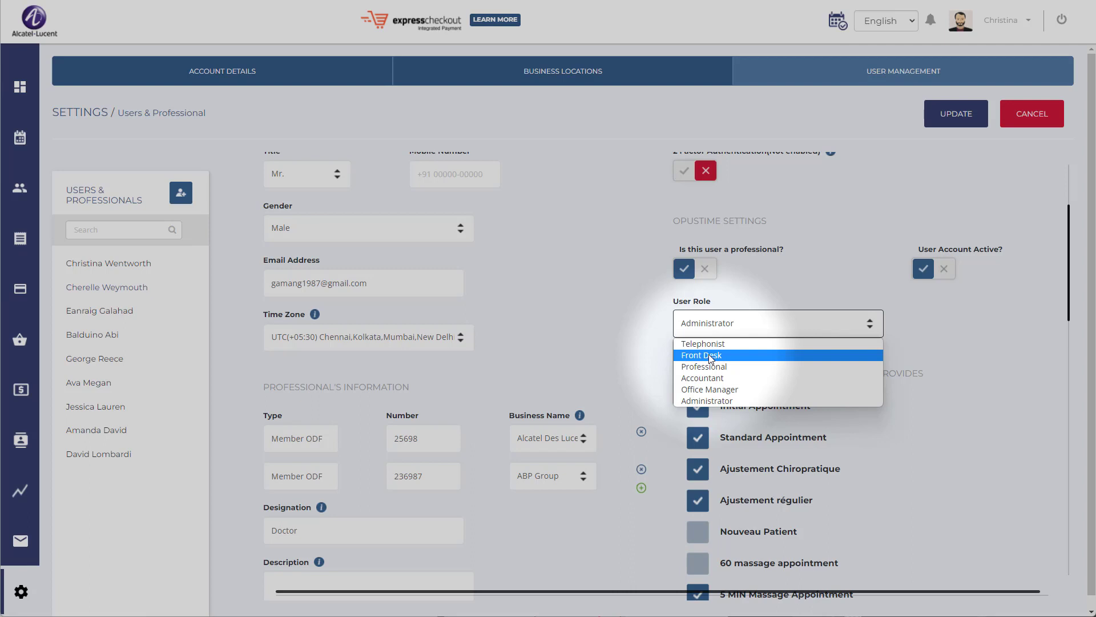
key(Down)
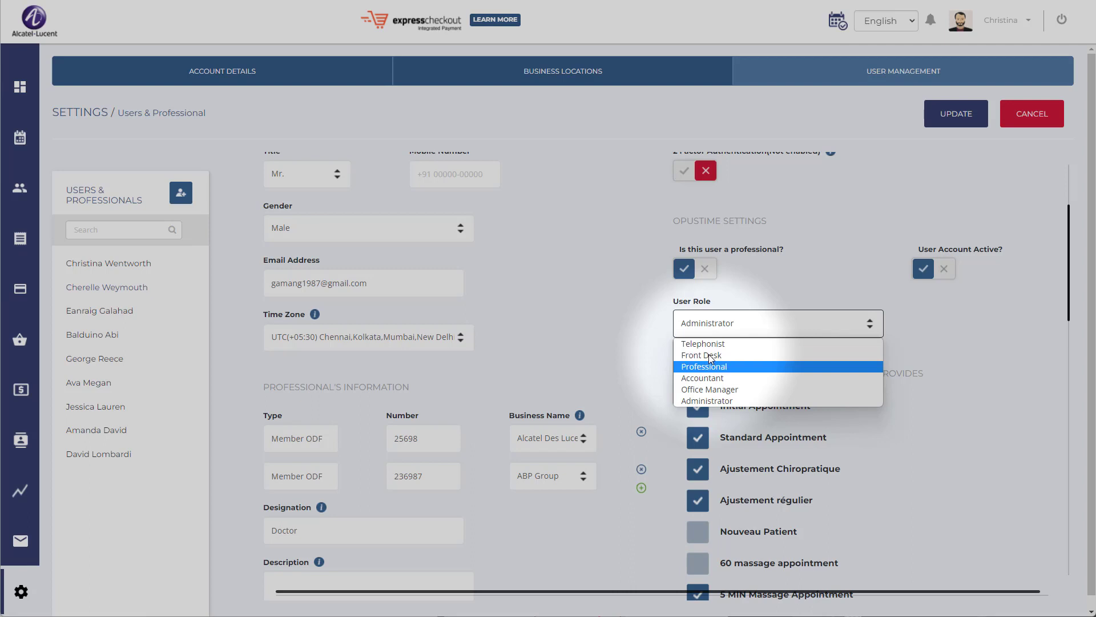
key(Down)
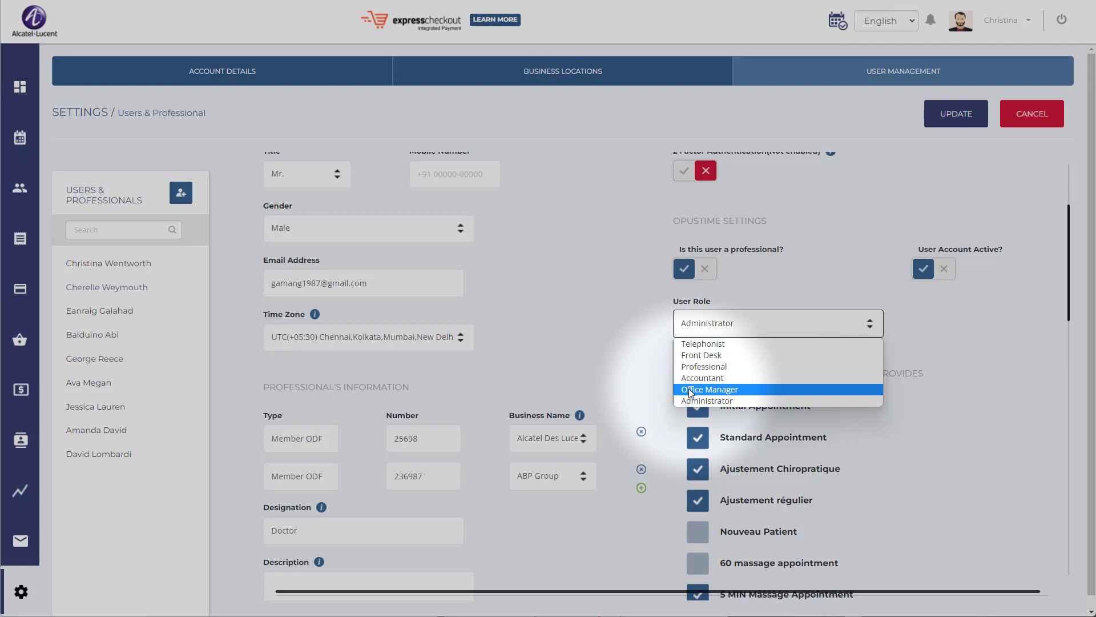
click(650, 395)
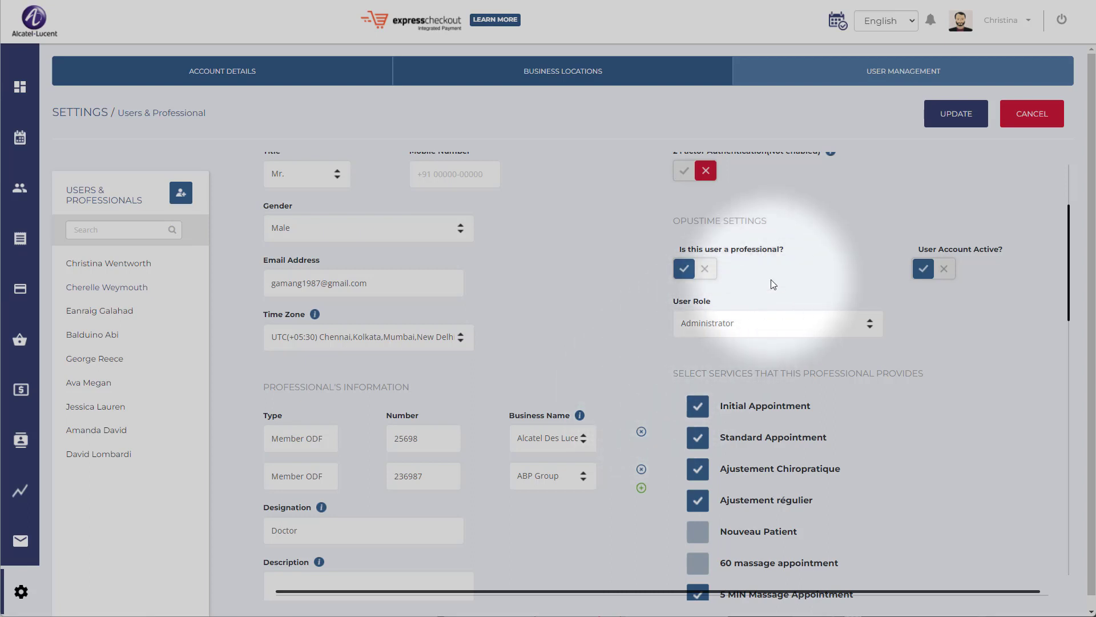
Switch the professional setting off and back on, and try the Telephonist user role before restoring Administrator
click(704, 270)
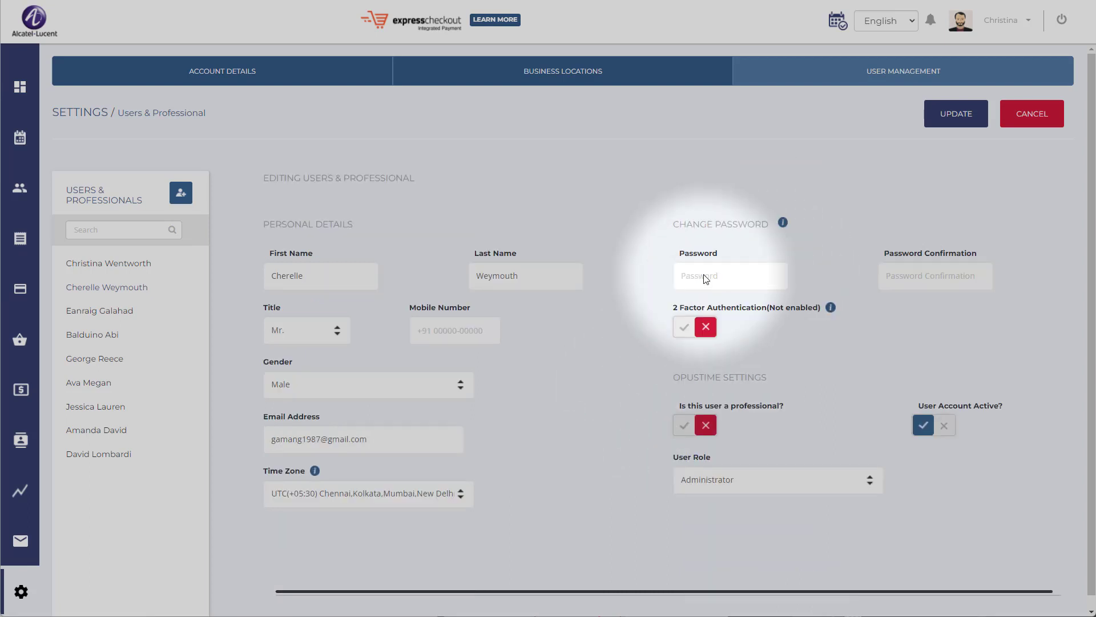
click(692, 427)
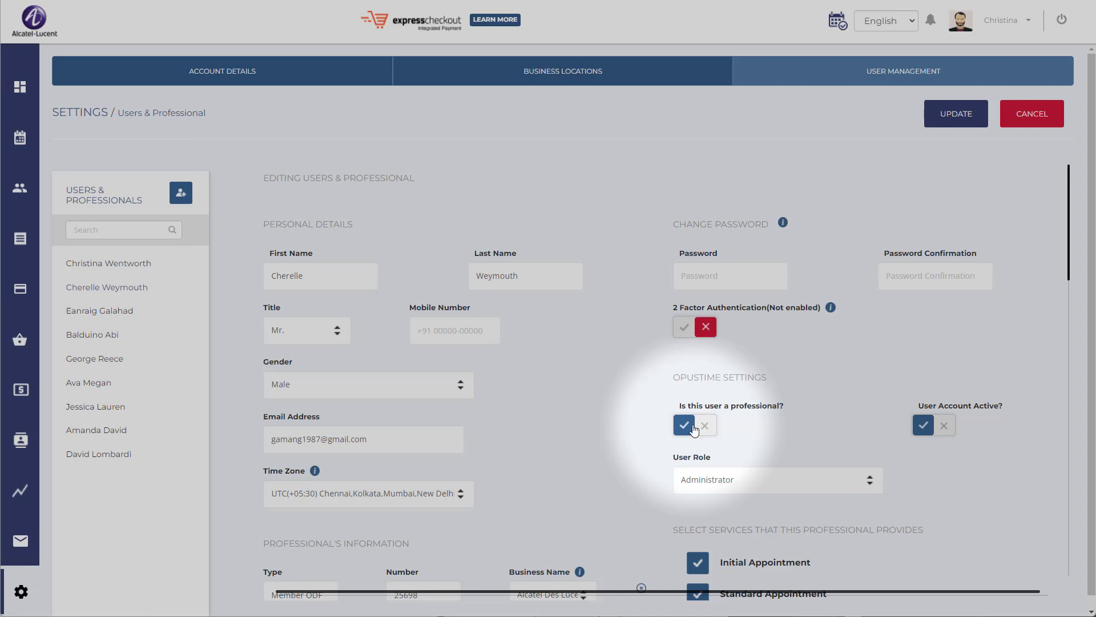
click(714, 477)
key(t)
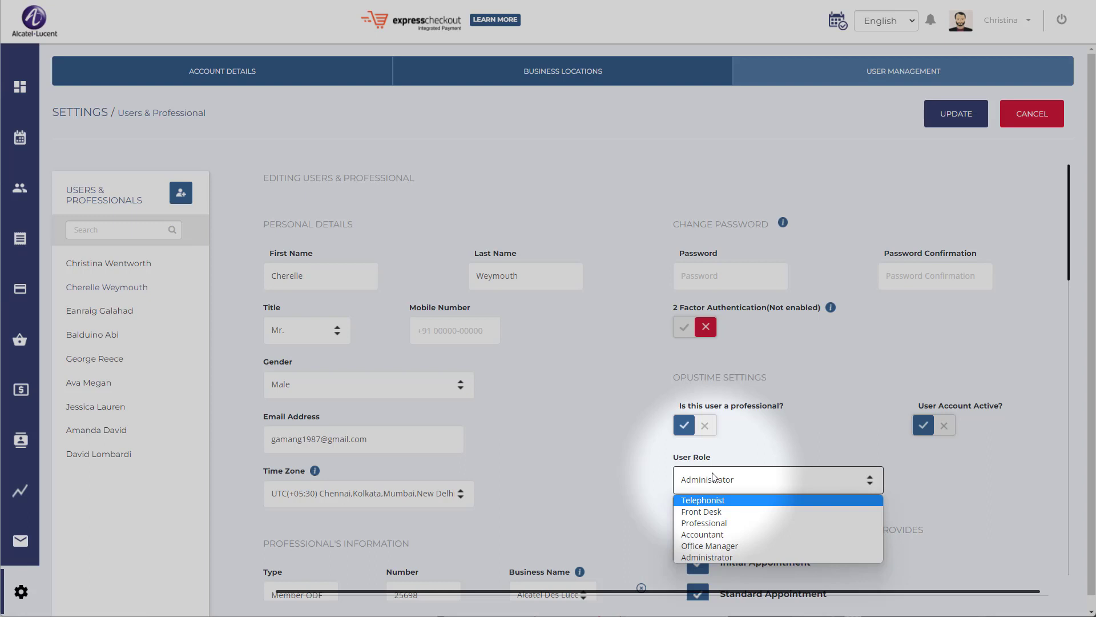
click(721, 501)
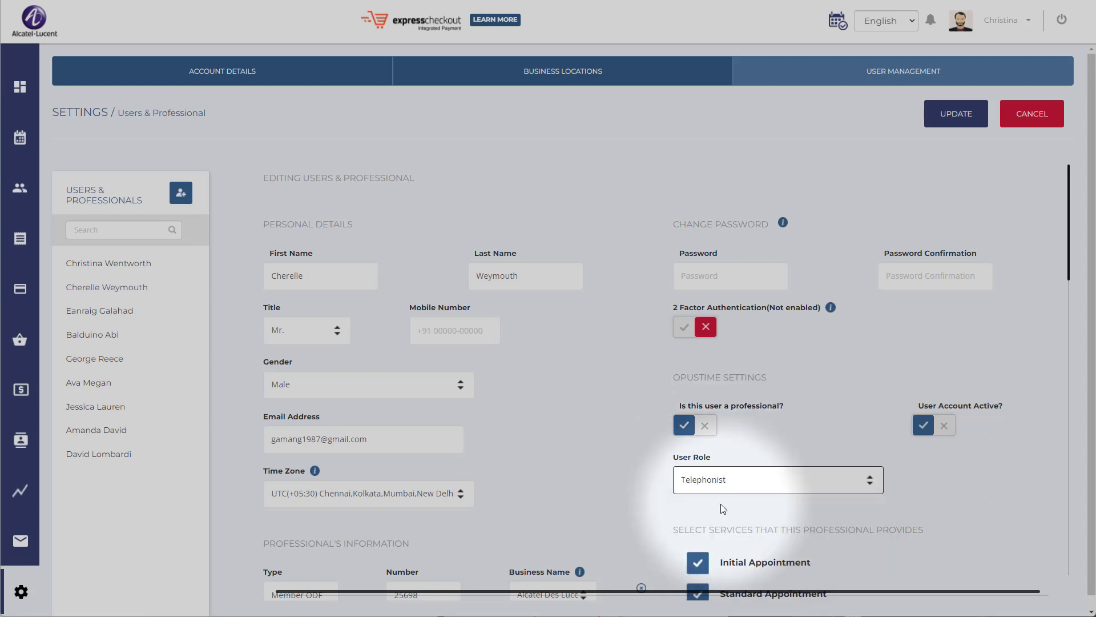
click(790, 486)
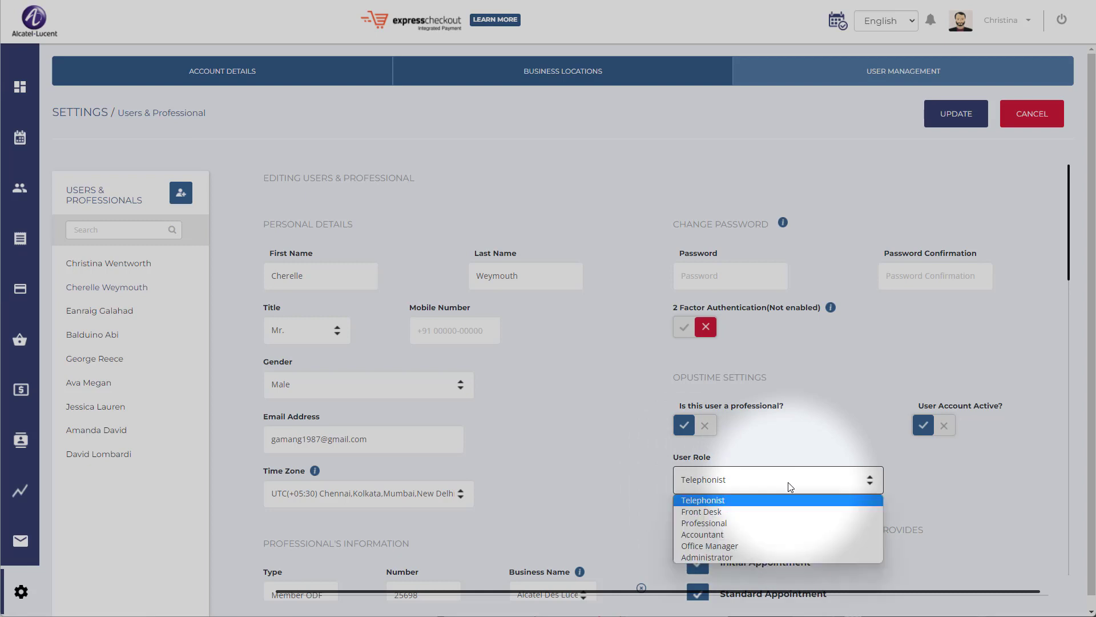
click(728, 553)
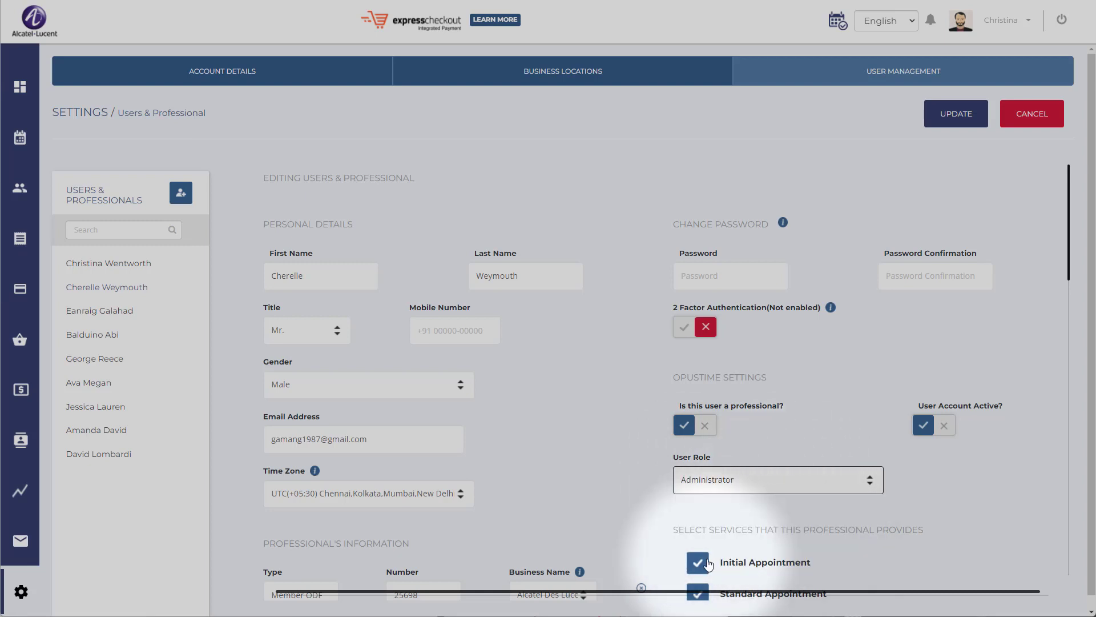
Mark the second user as not a professional to compare the form, and re-enable the professional setting
scroll(548, 426, down, 2)
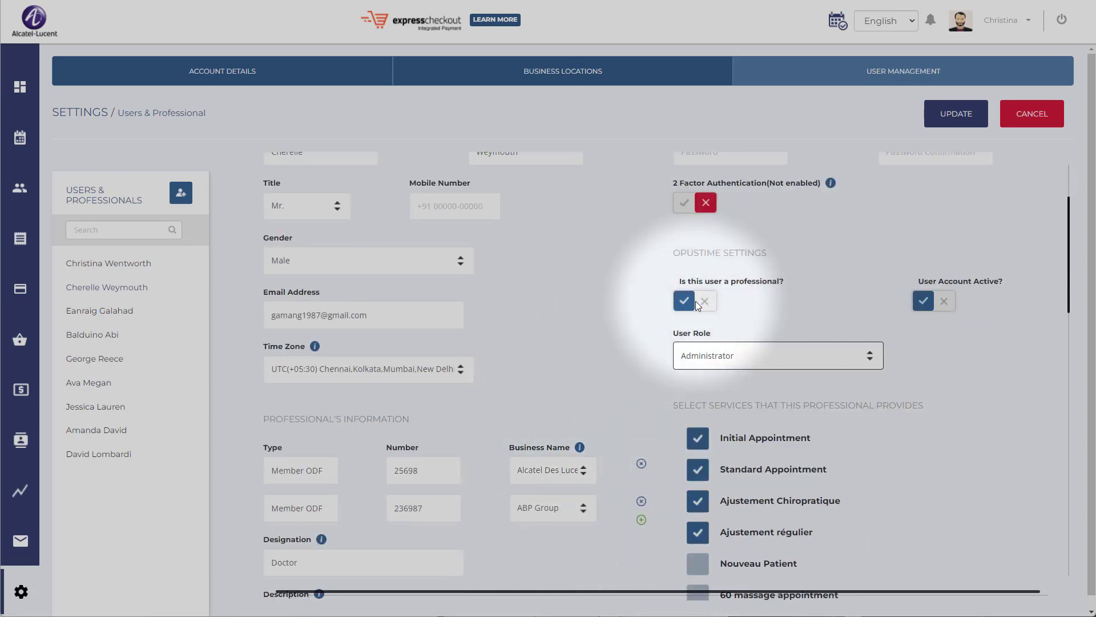
click(705, 301)
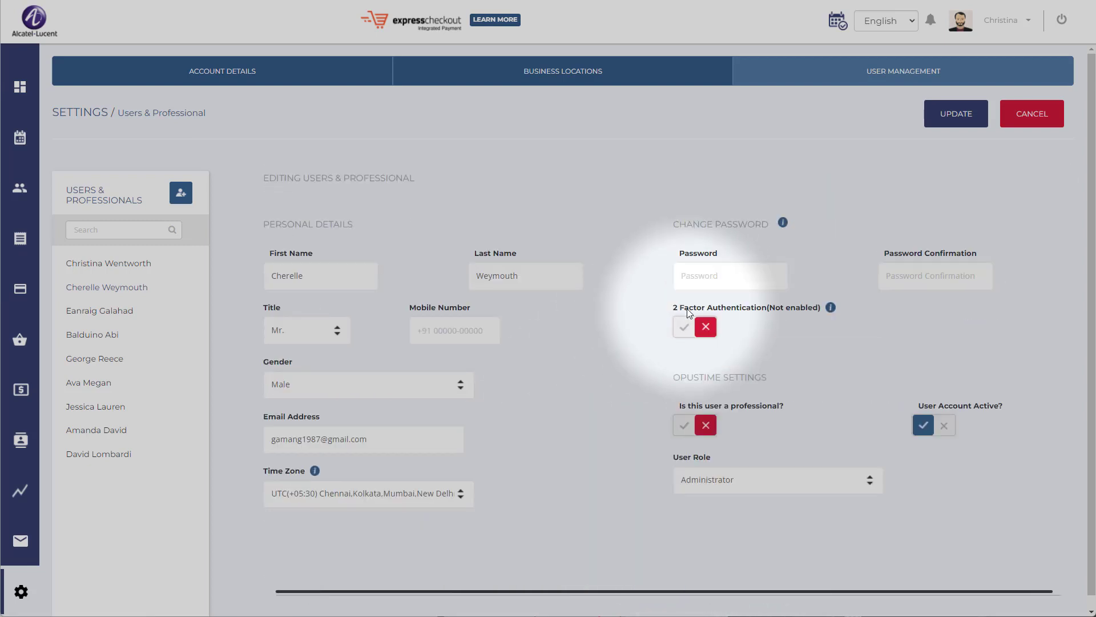
click(684, 425)
Review the second user's professional information, default appointment type, cancelled appointment notifications and availability schedule
scroll(581, 436, down, 5)
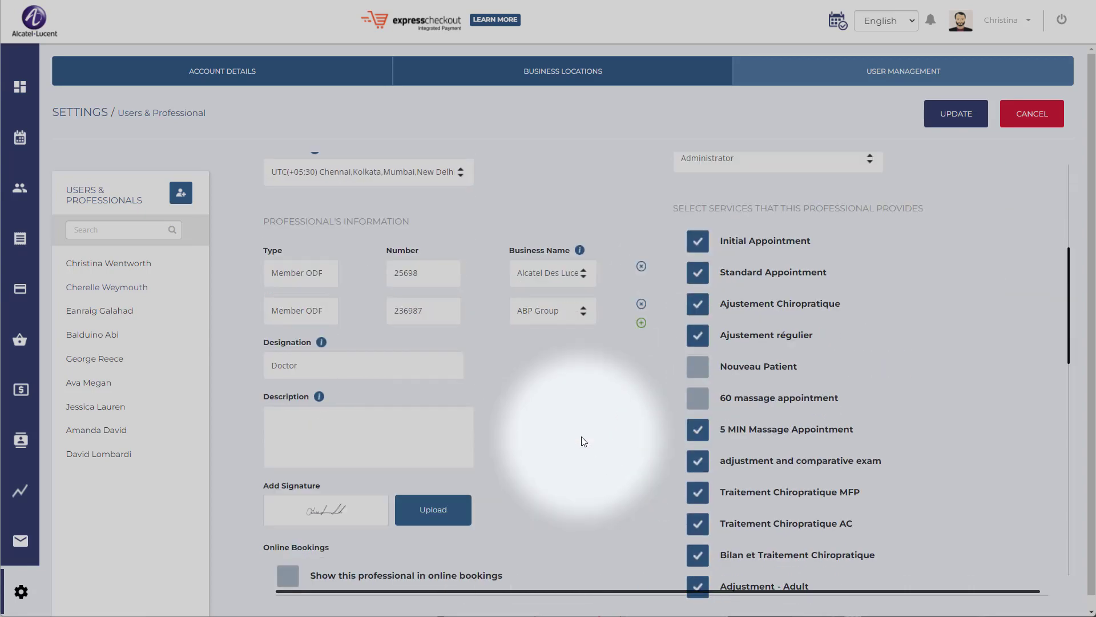
drag(324, 273, 272, 277)
scroll(465, 366, down, 7)
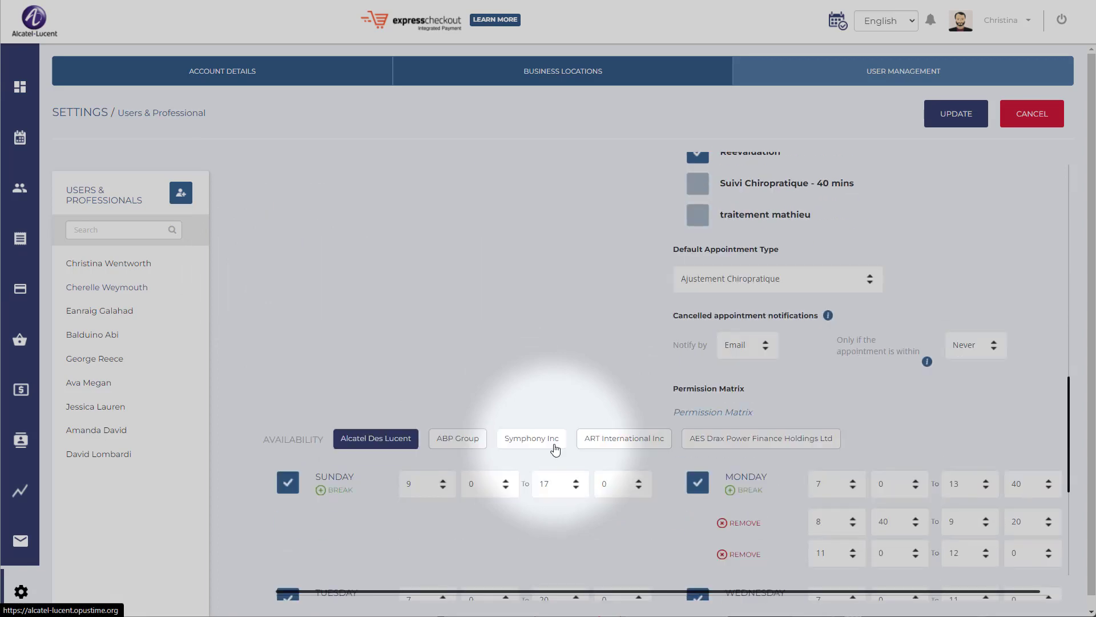
Examine the membership type, number and business name entries in the second user's professional information
scroll(517, 488, down, 2)
scroll(502, 496, up, 14)
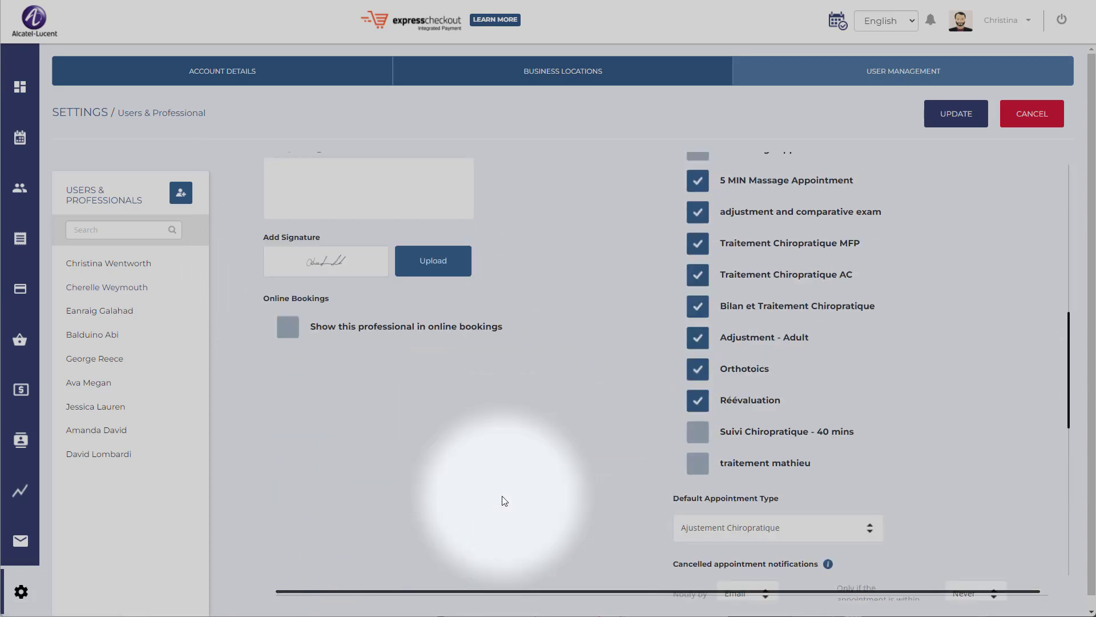
scroll(526, 468, down, 2)
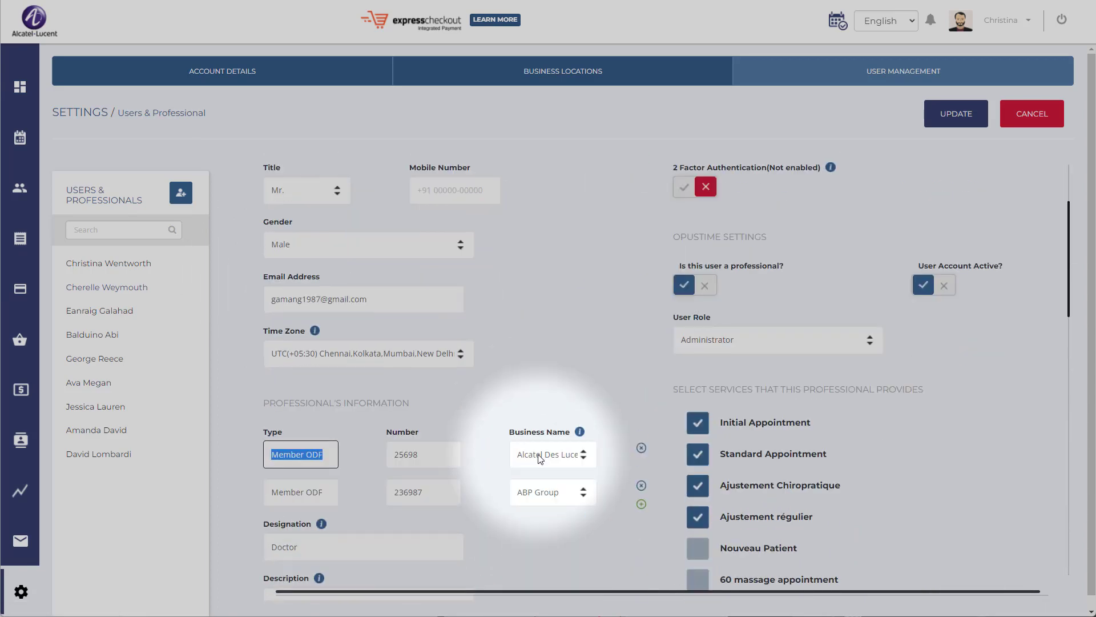
scroll(309, 440, down, 3)
scroll(286, 428, up, 3)
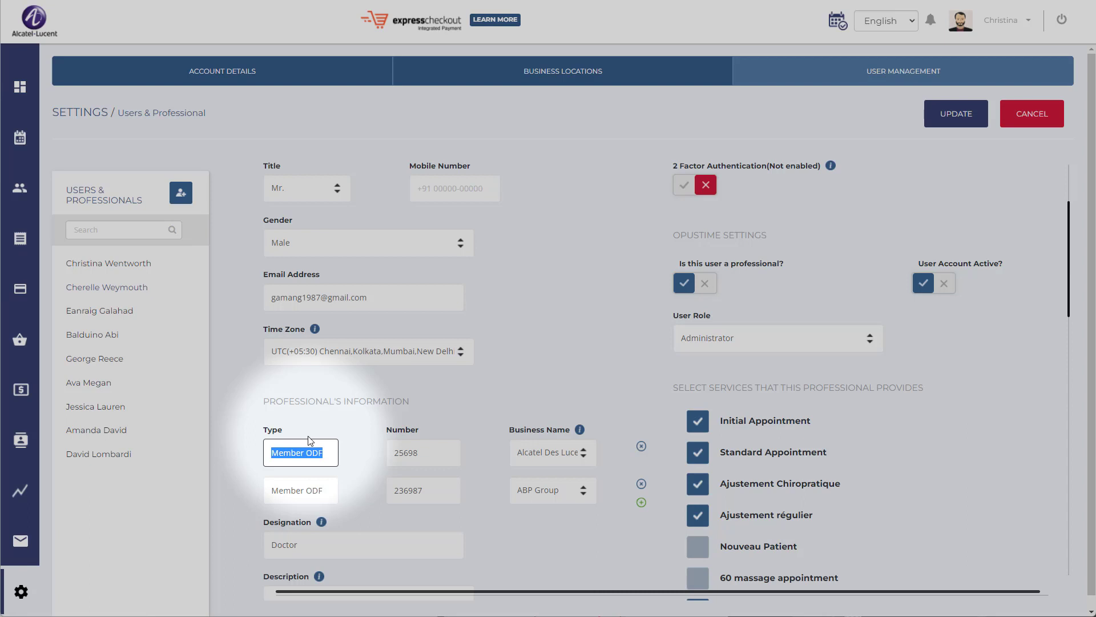
click(288, 459)
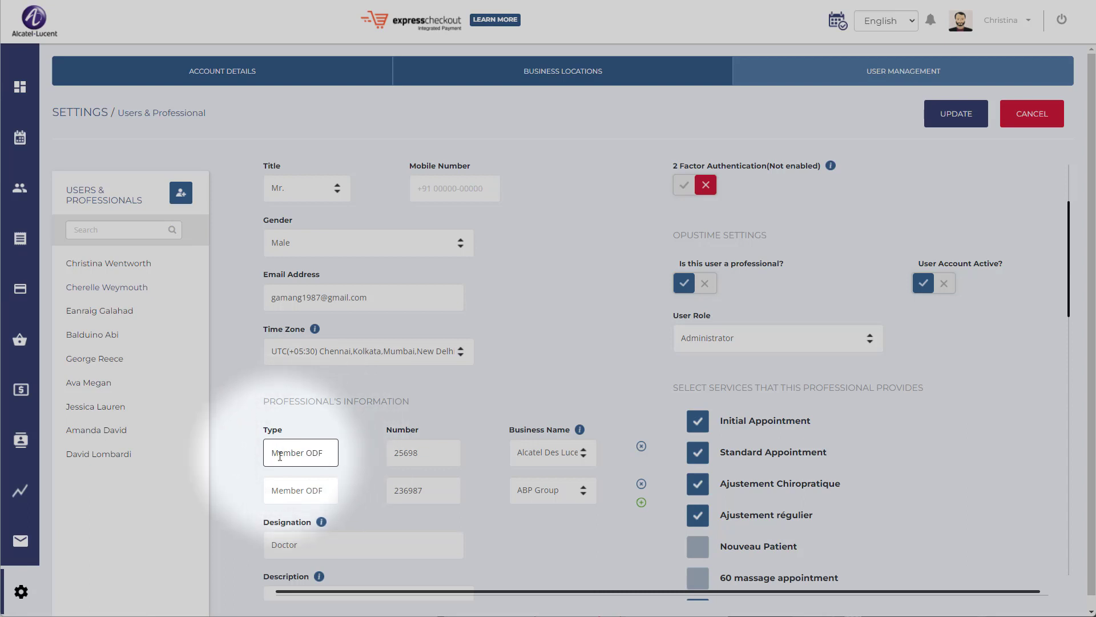
click(272, 453)
drag(272, 453, 324, 455)
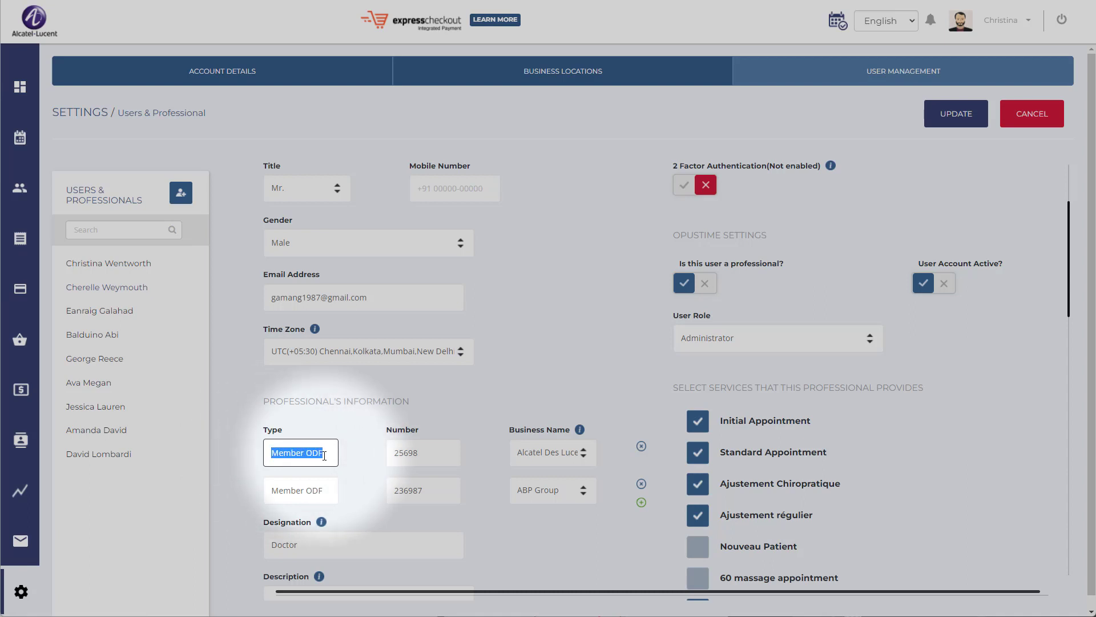
triple_click(330, 461)
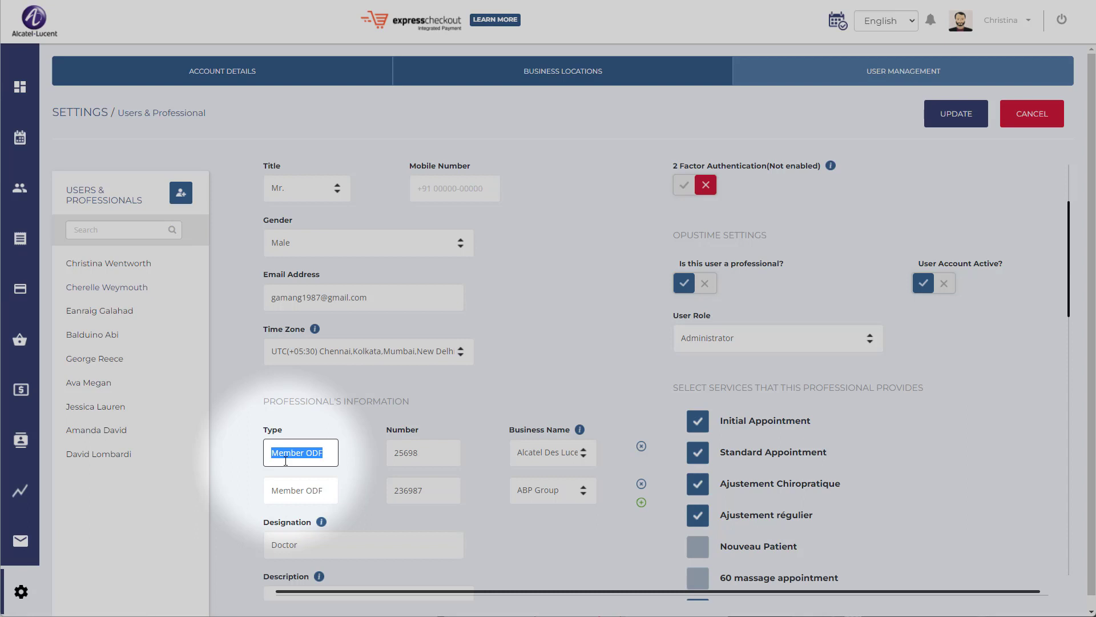
double_click(430, 459)
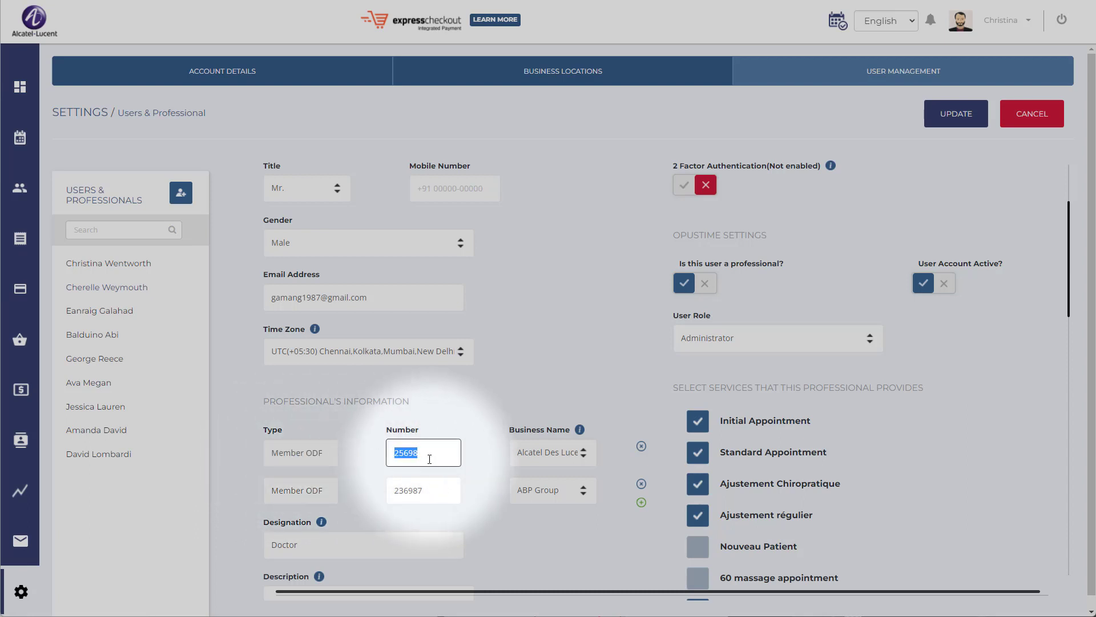
click(283, 451)
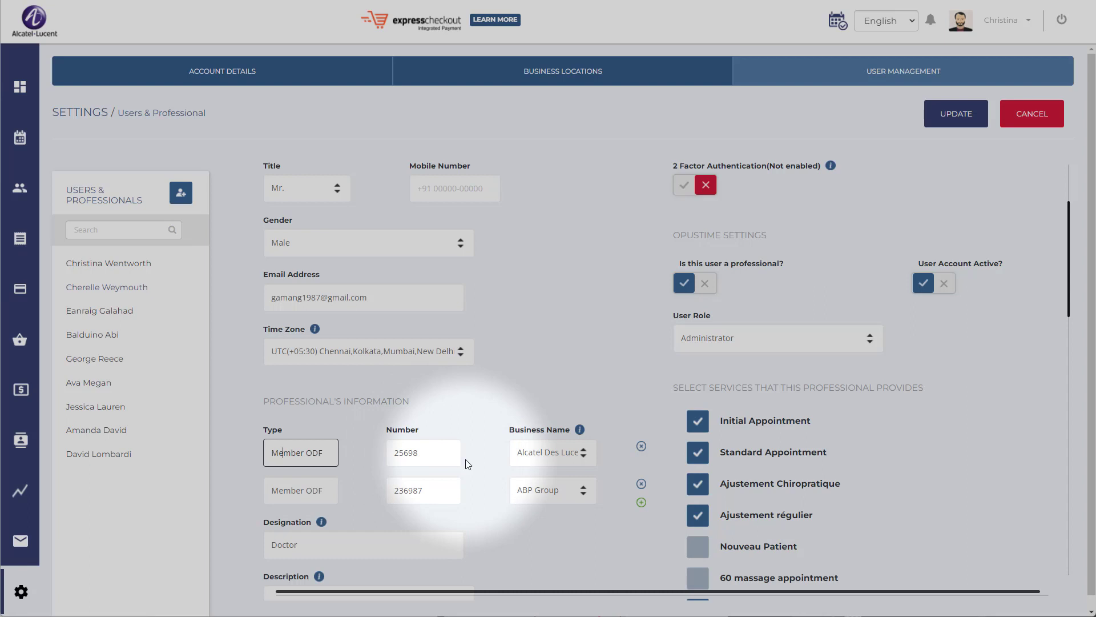
Review the professional's designation with its help information, and the description field below it
scroll(467, 462, down, 2)
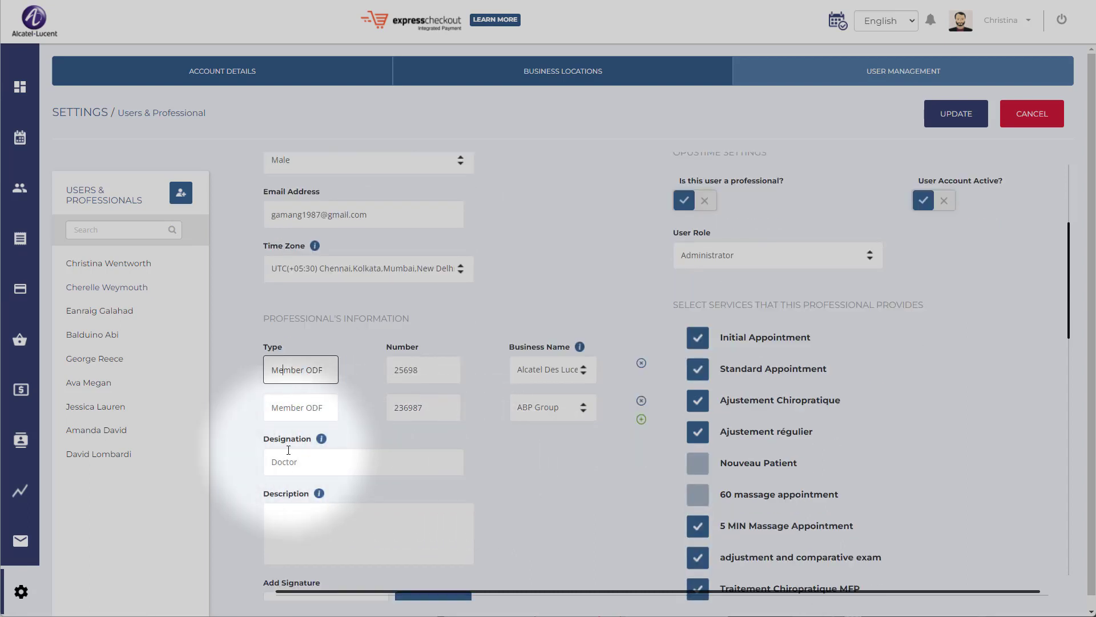
drag(272, 462, 313, 451)
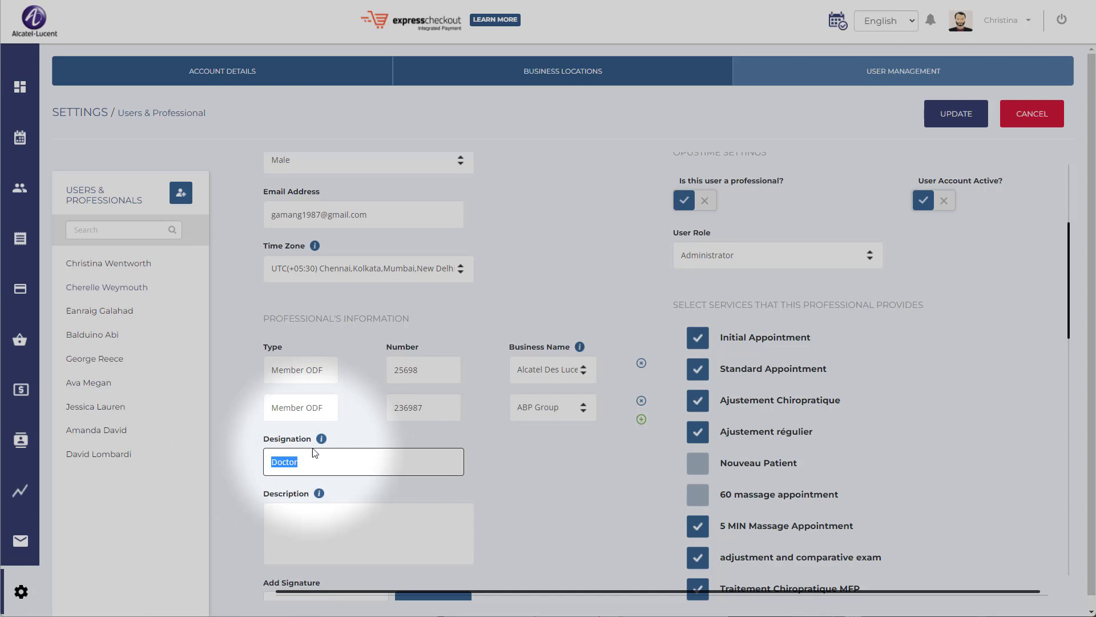
mouse_move(313, 451)
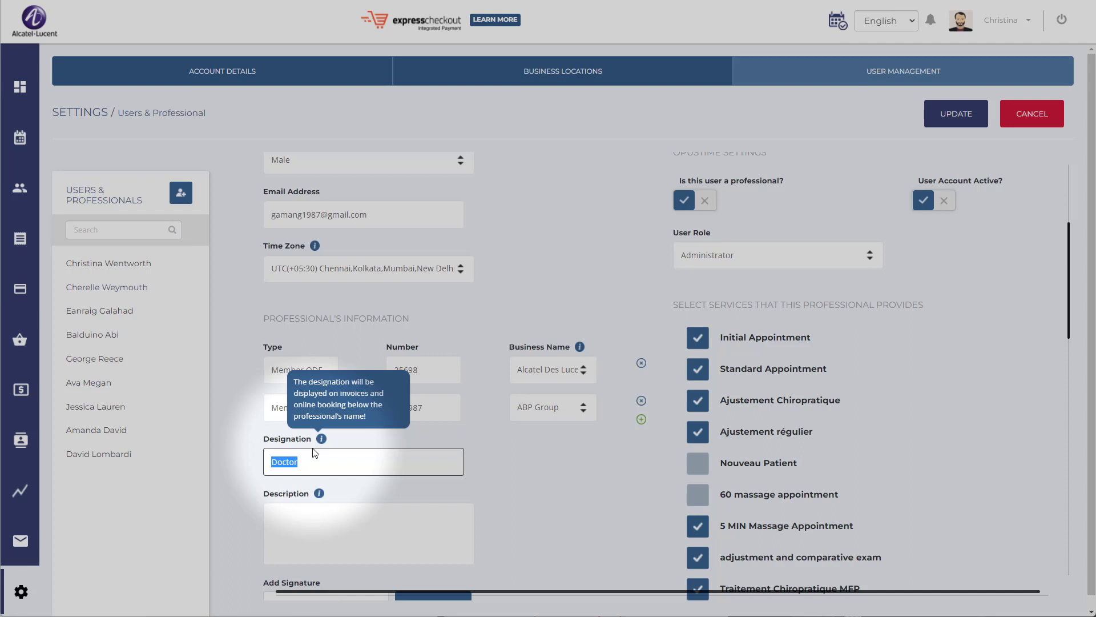
click(307, 463)
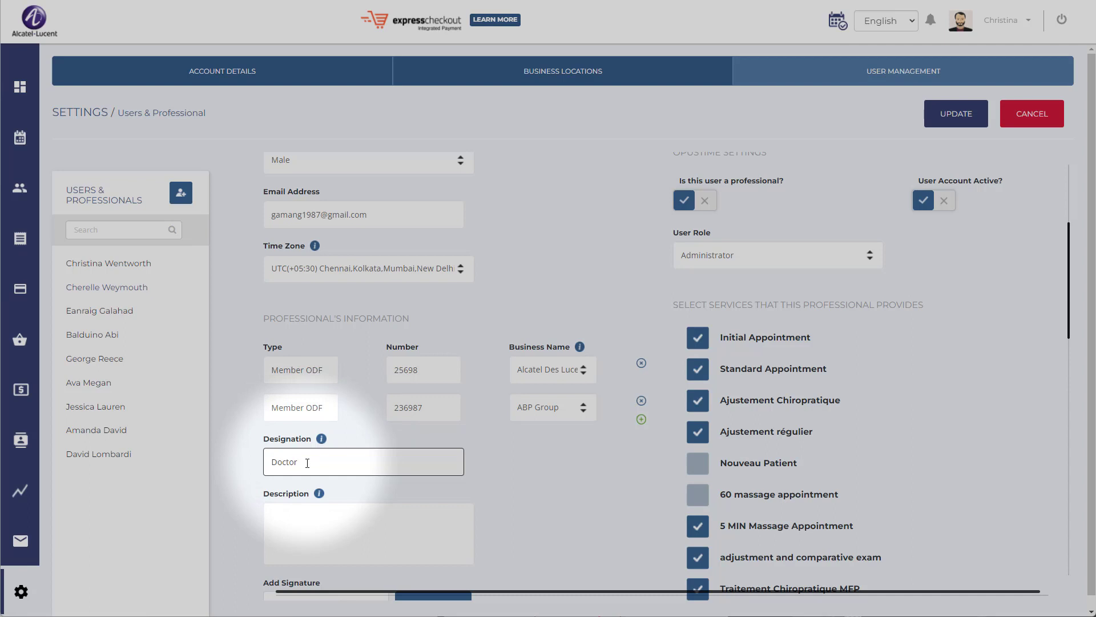
scroll(343, 491, down, 2)
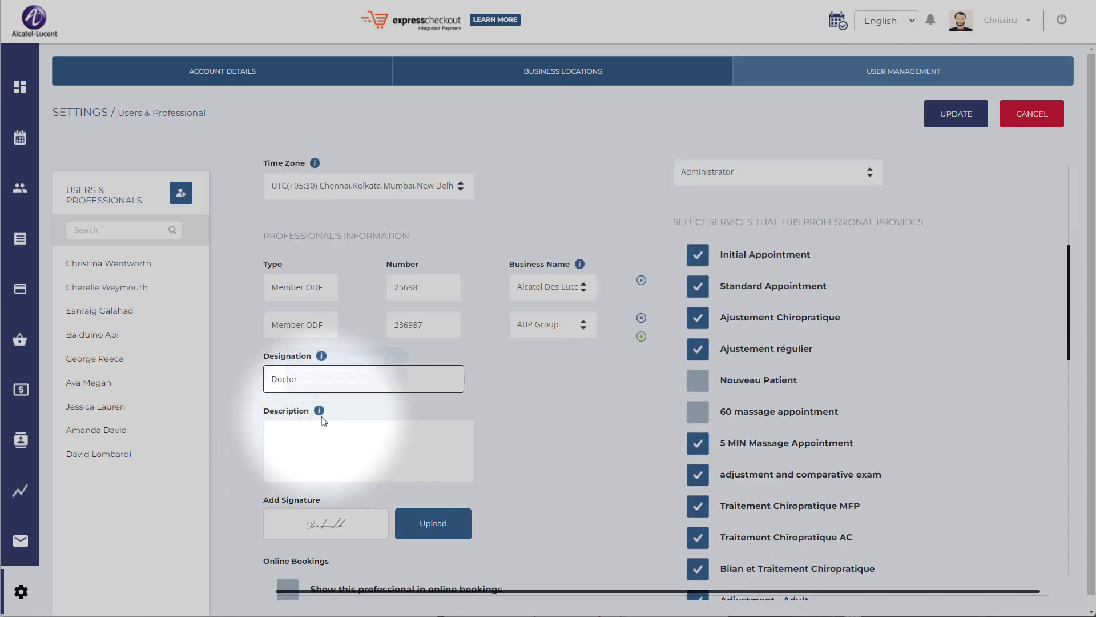
click(311, 440)
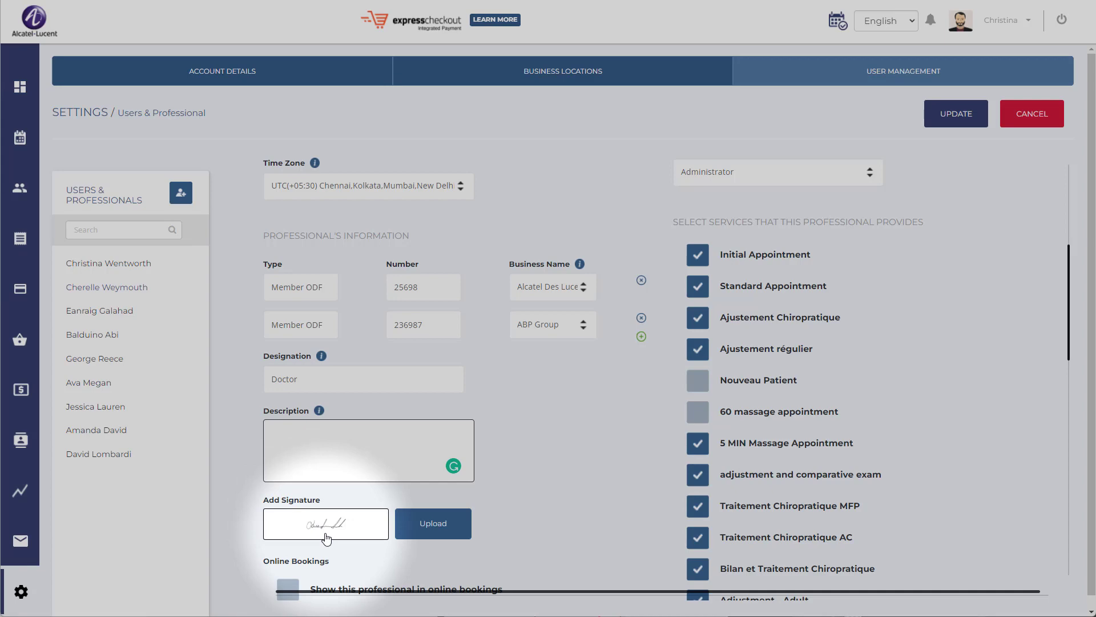
Try showing this professional in online bookings, and switch the option back off
scroll(326, 538, down, 3)
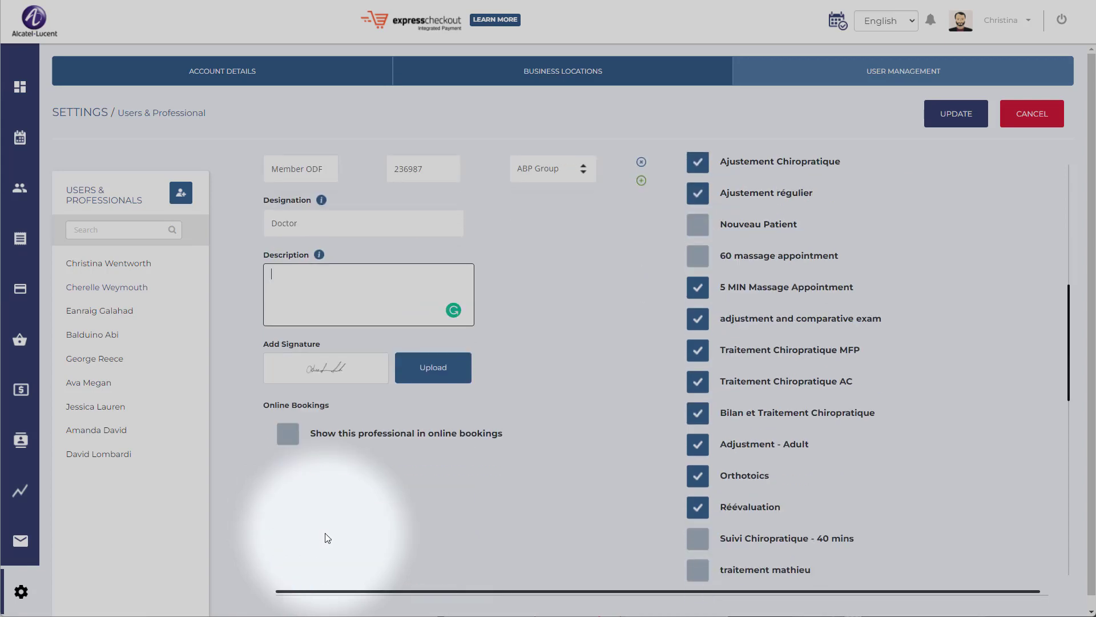
click(288, 433)
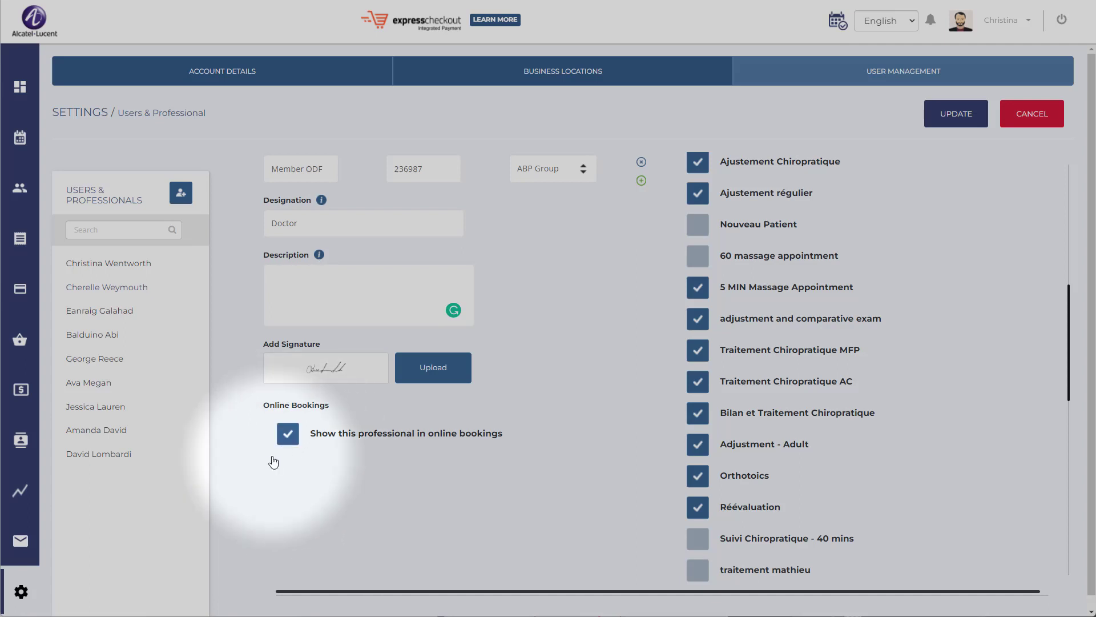
click(285, 440)
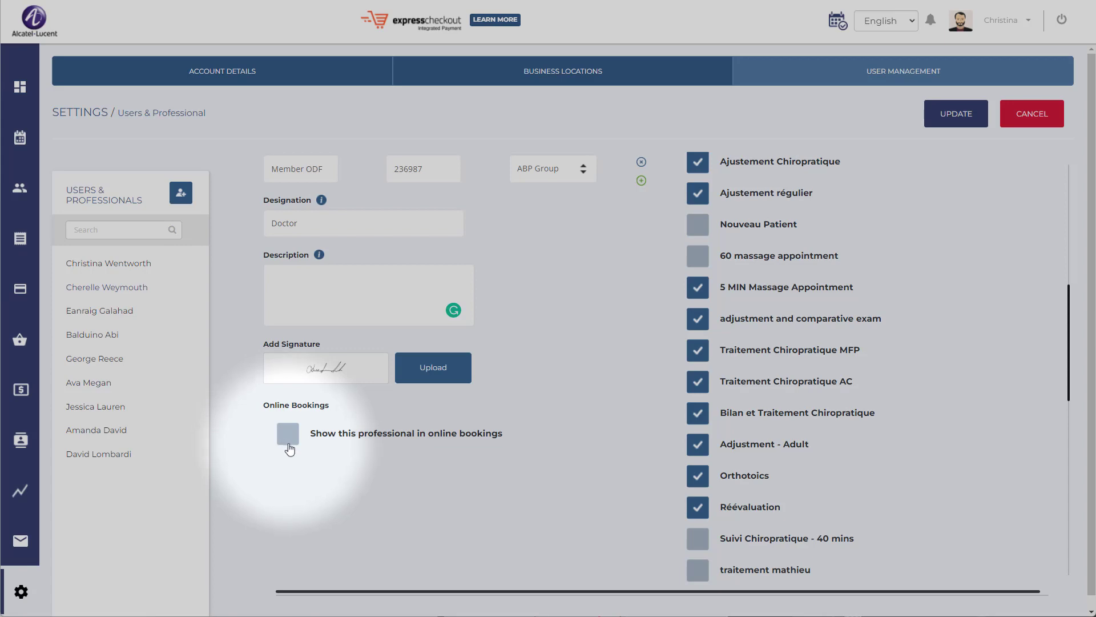
click(287, 446)
click(287, 446)
Review the services this professional provides and the default appointment type setting
scroll(774, 431, up, 5)
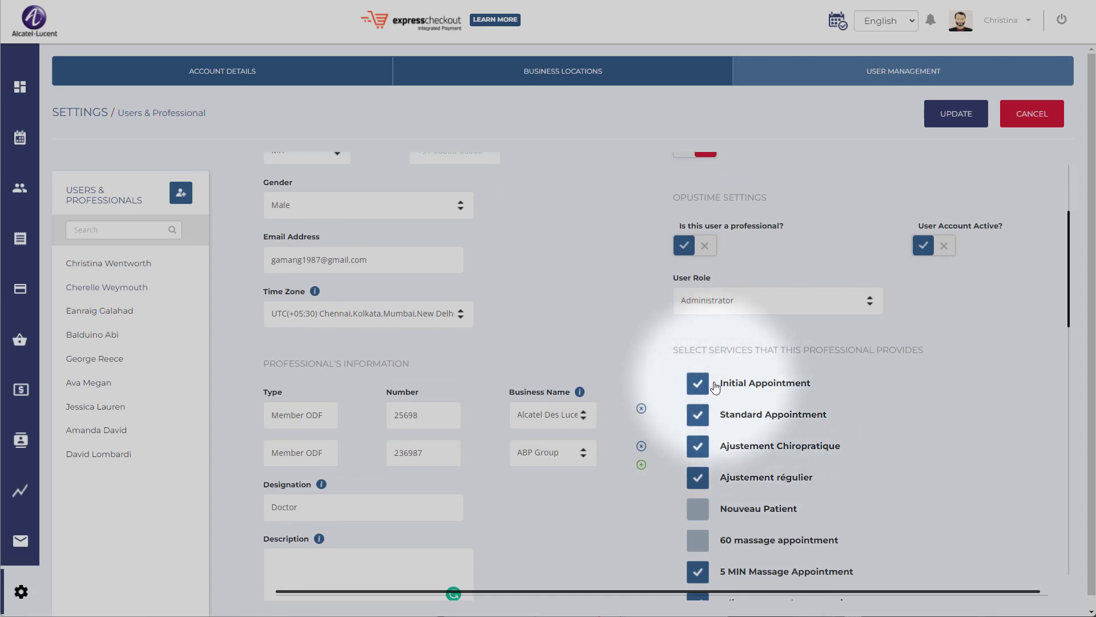
scroll(697, 540, down, 10)
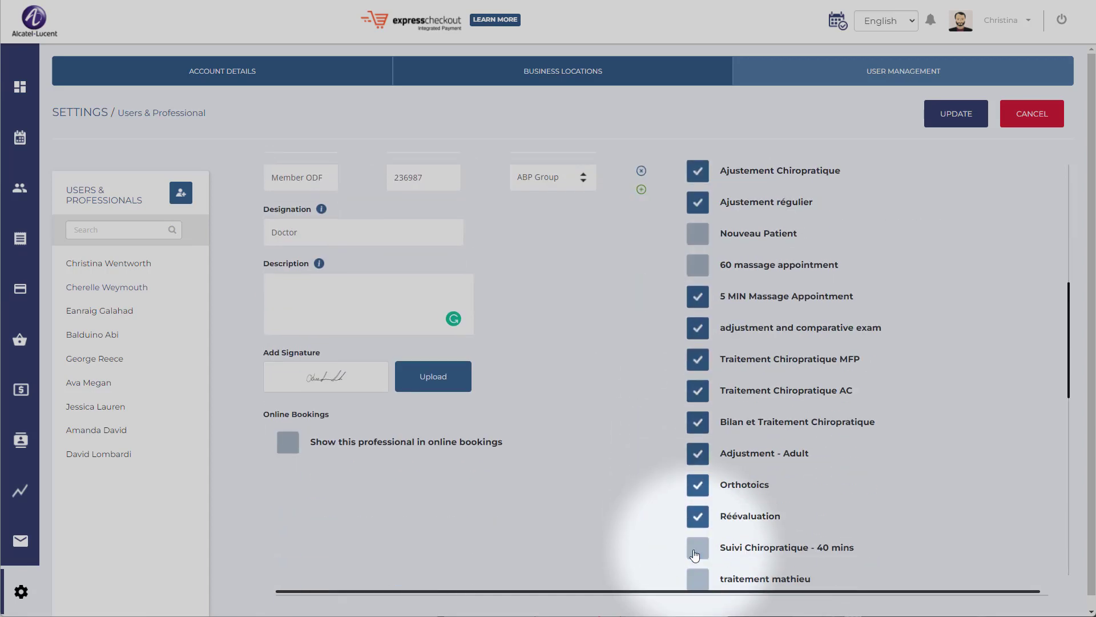
scroll(693, 551, up, 5)
scroll(694, 553, up, 1)
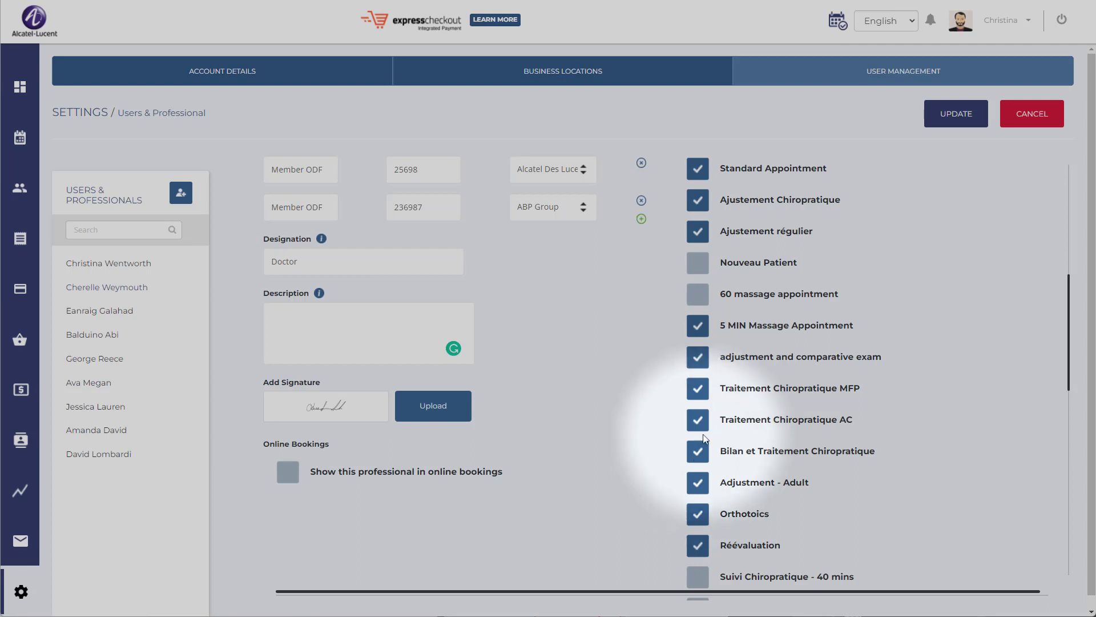
scroll(714, 337, down, 5)
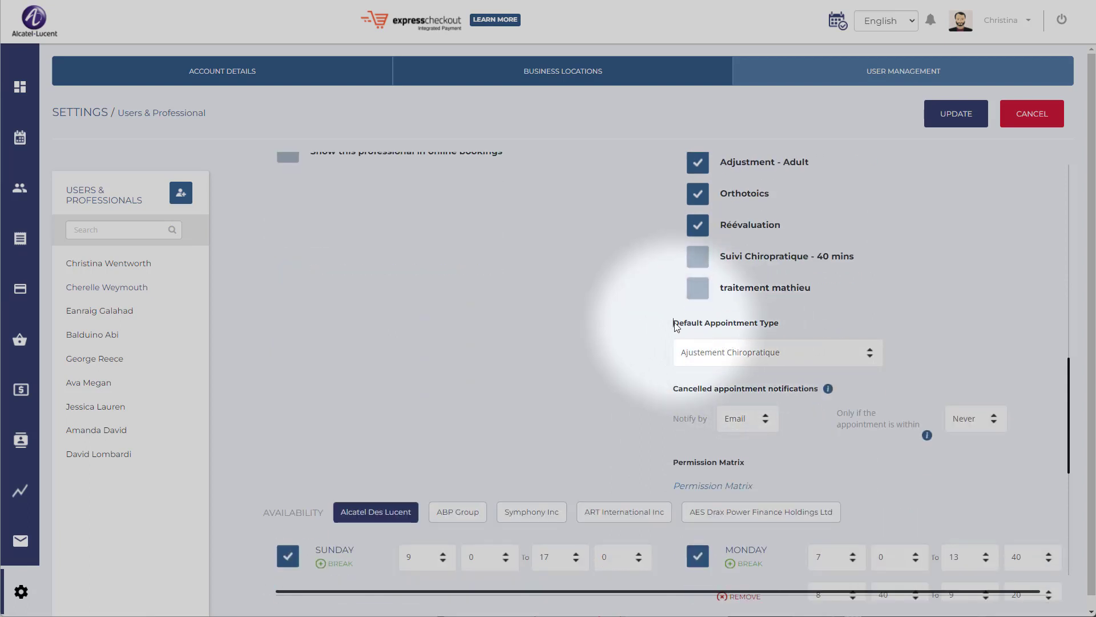
drag(674, 323, 776, 329)
click(611, 358)
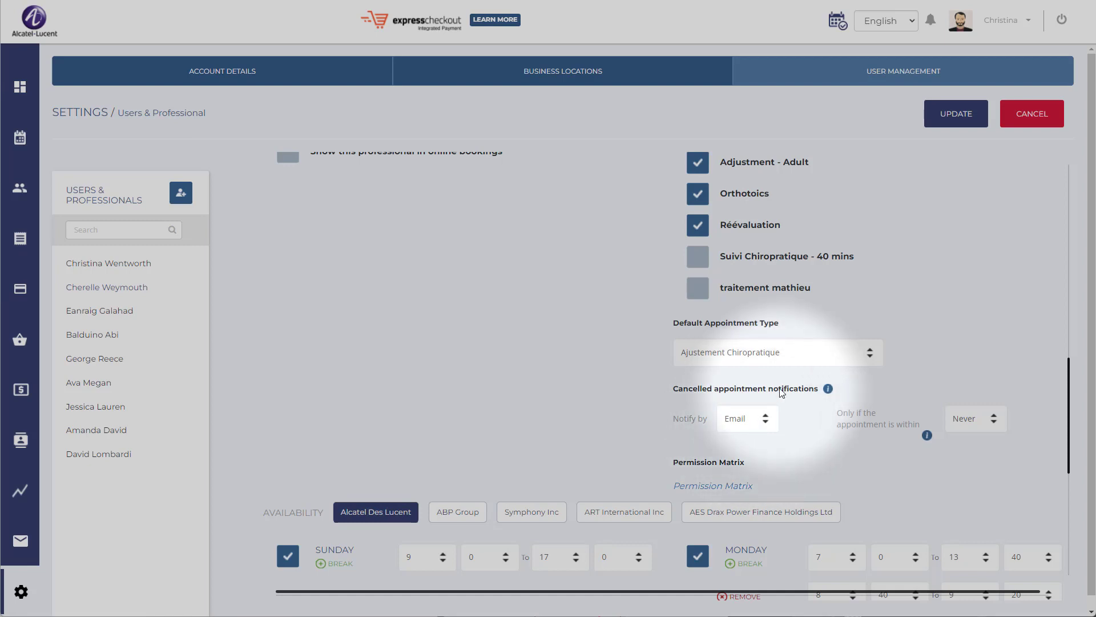
Set cancelled appointment notifications to SMS, and try a 1 day limit before restoring Never
click(746, 420)
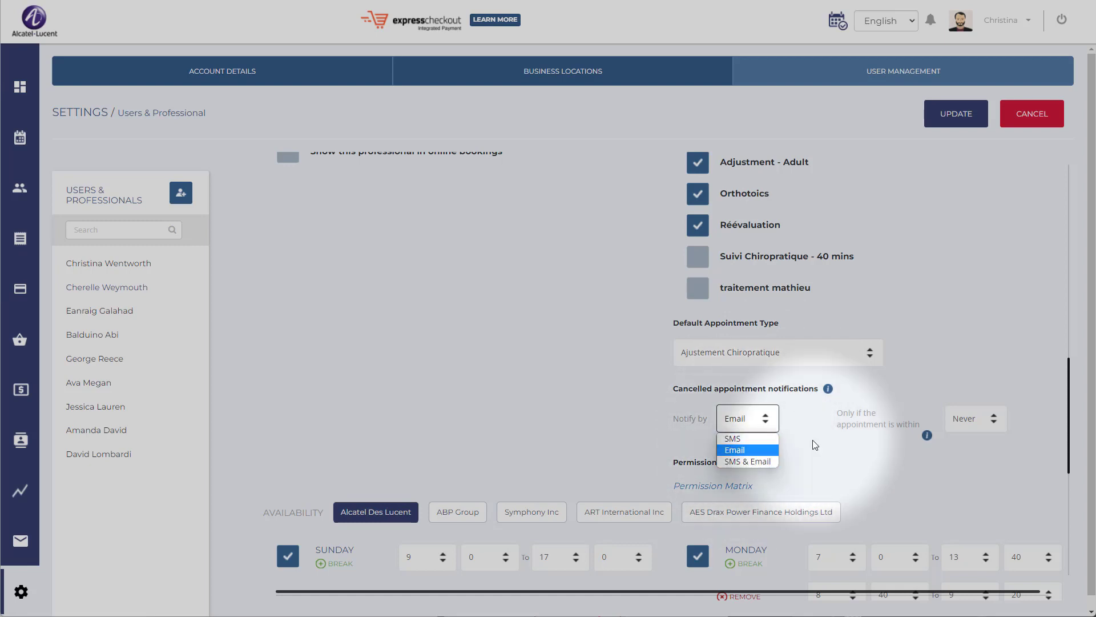
click(759, 439)
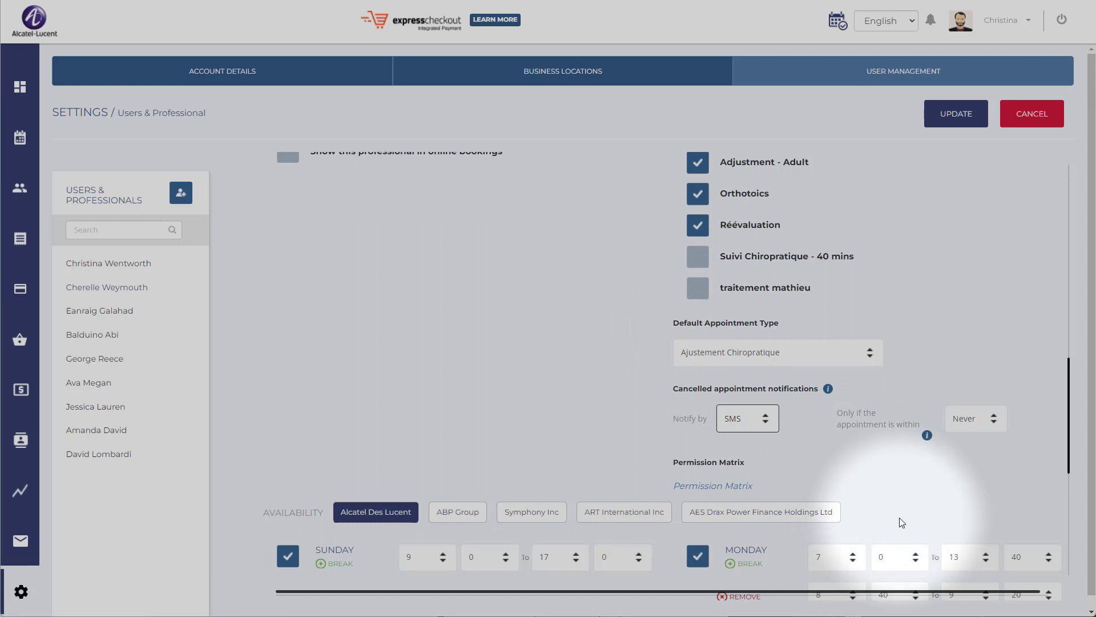
click(969, 422)
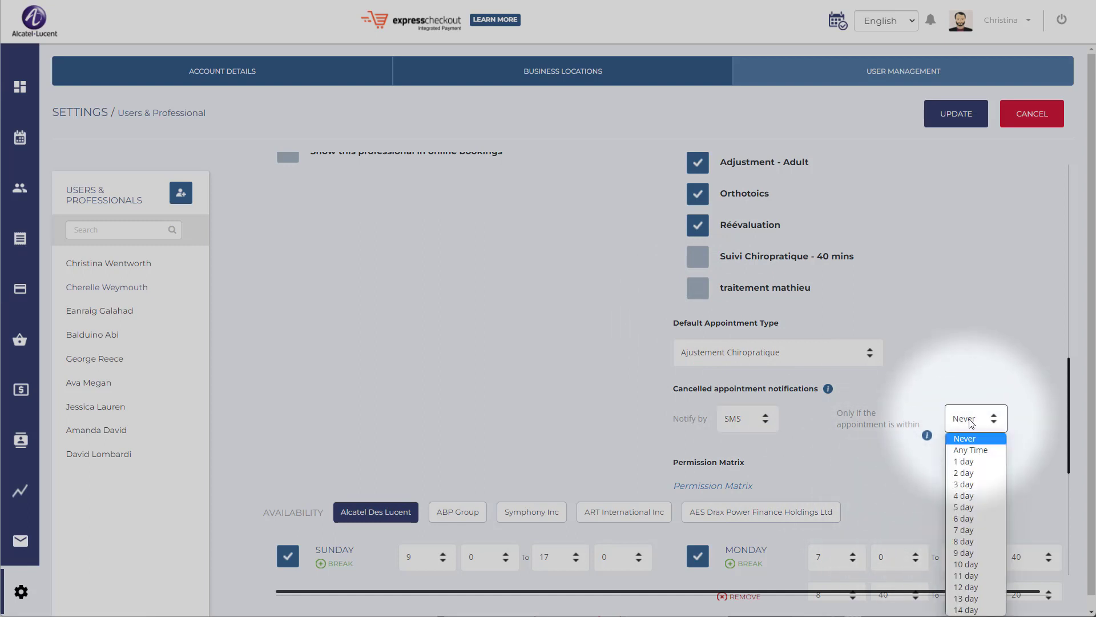
click(969, 462)
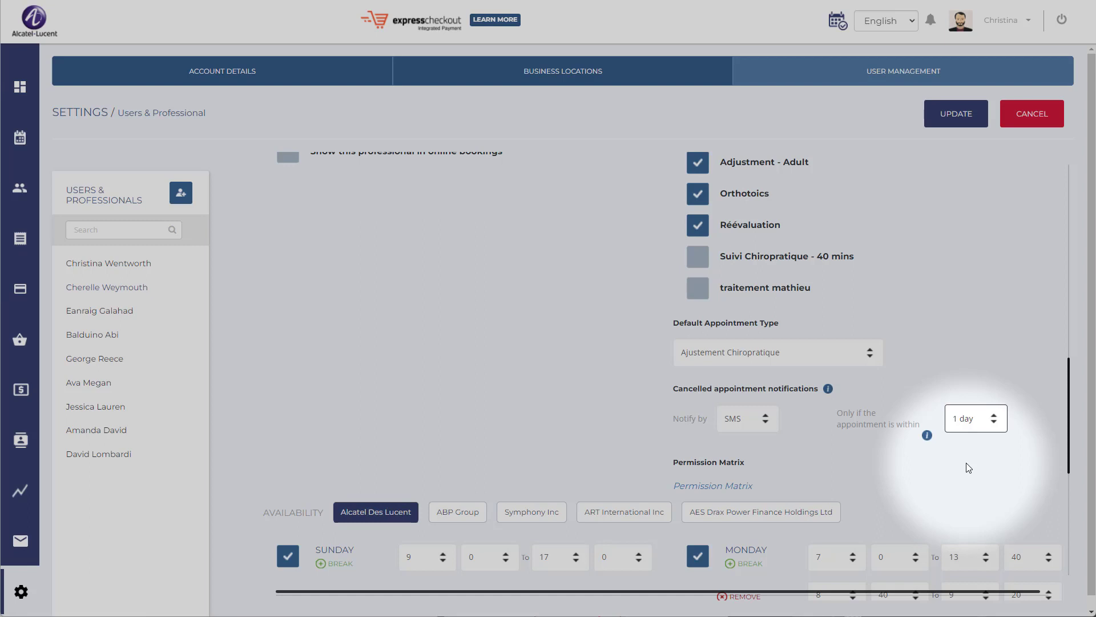
click(973, 422)
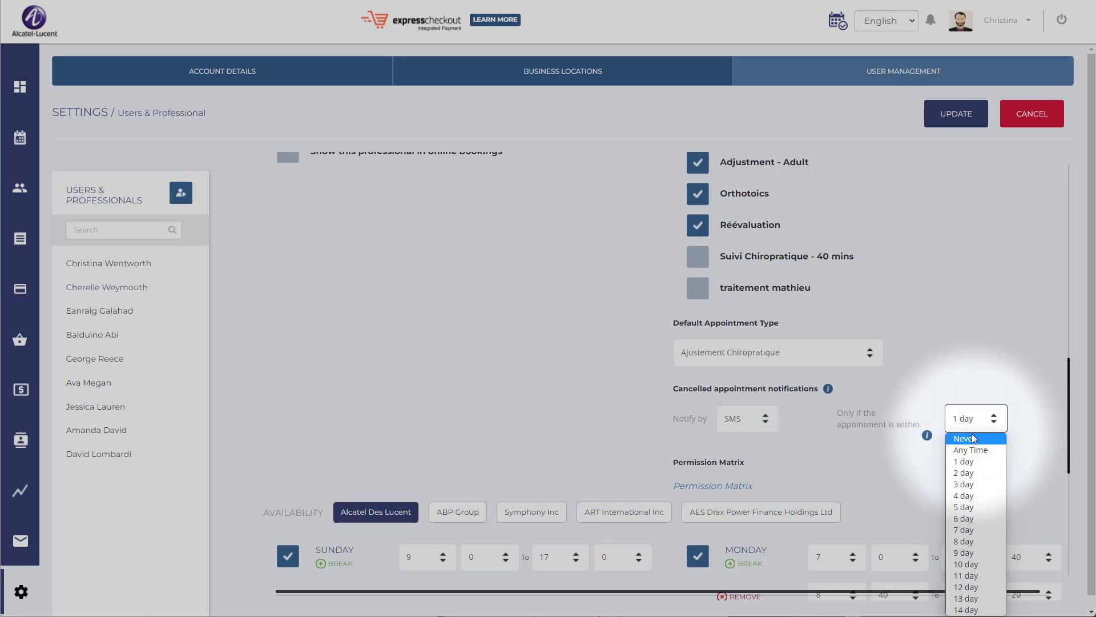
click(974, 438)
Examine the day-limit choices for cancelled appointment notifications and read the help information for that limit
click(975, 419)
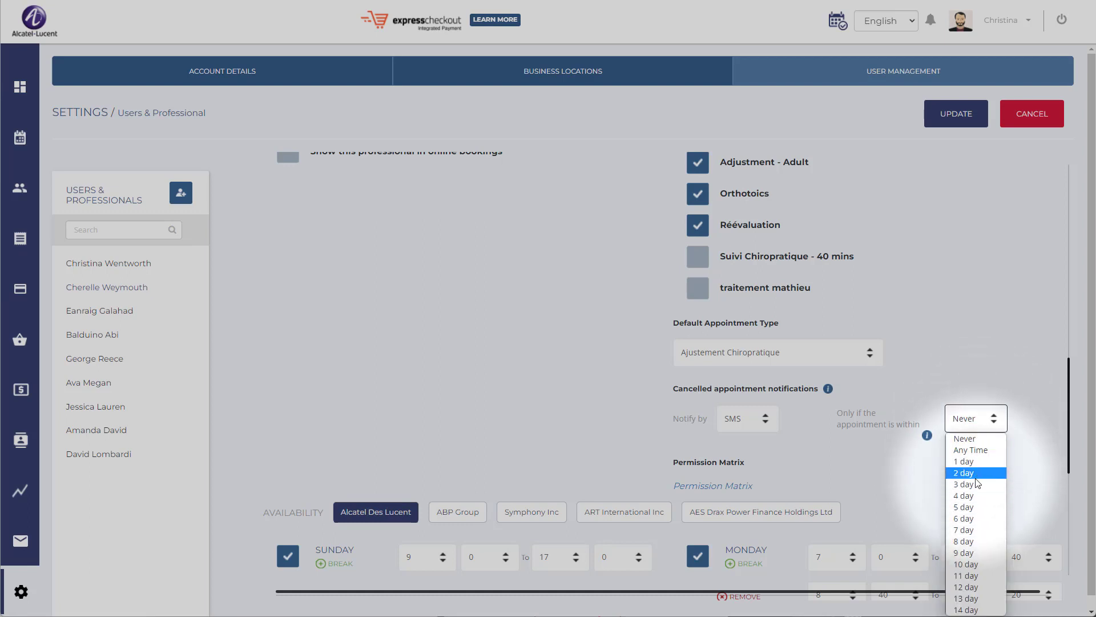
click(905, 473)
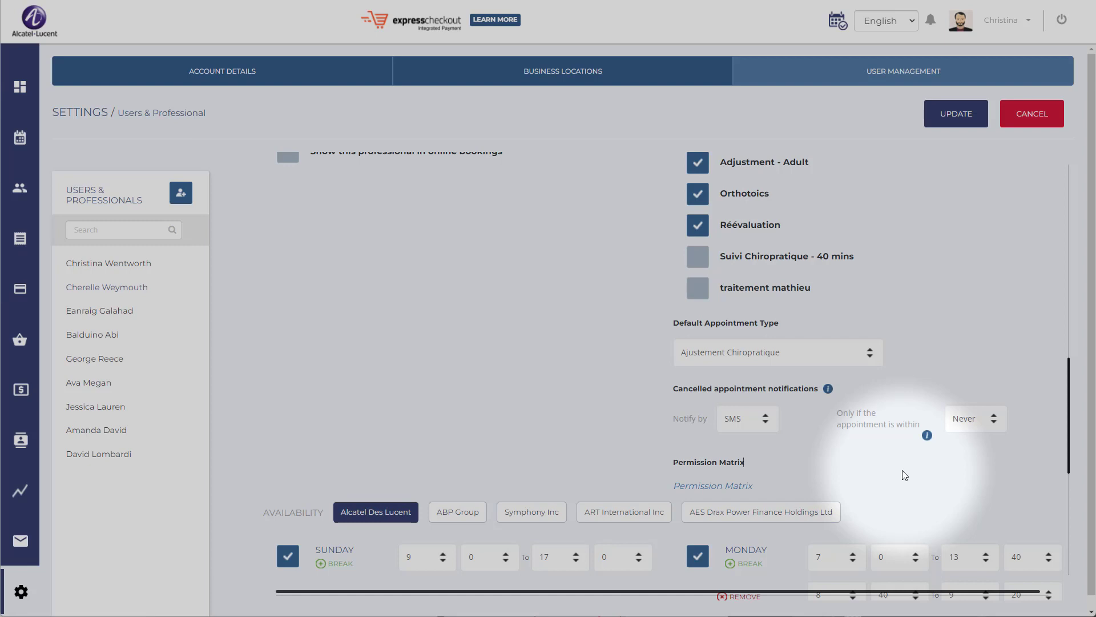
click(965, 418)
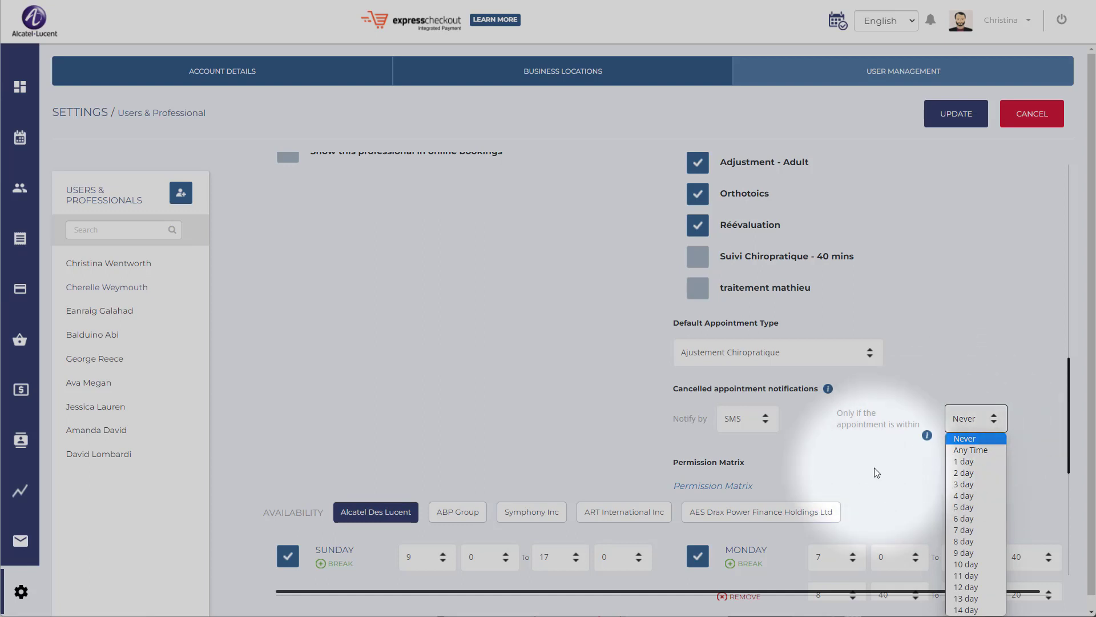
click(827, 496)
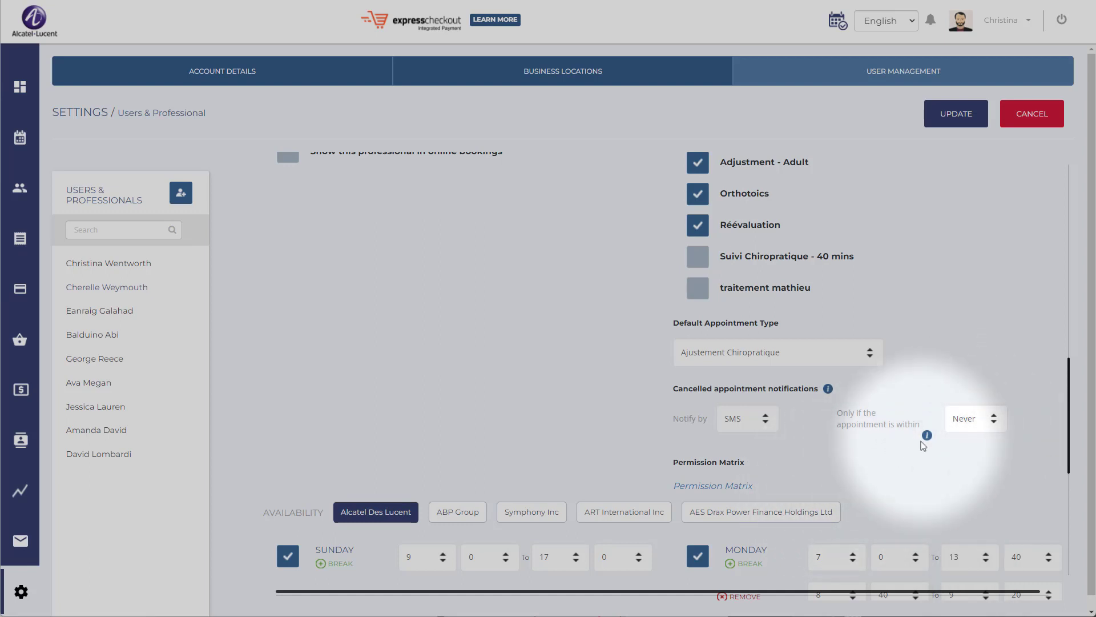
mouse_move(927, 437)
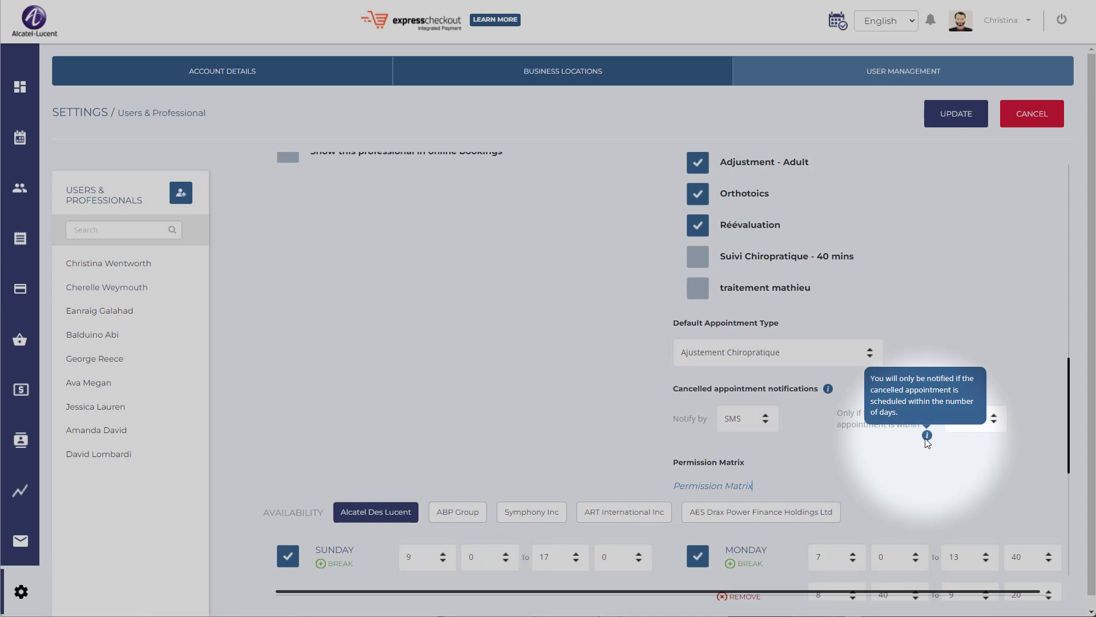
Review the professional's weekly availability hours and breaks for the Alcatel Des Lucent location
scroll(902, 354, down, 3)
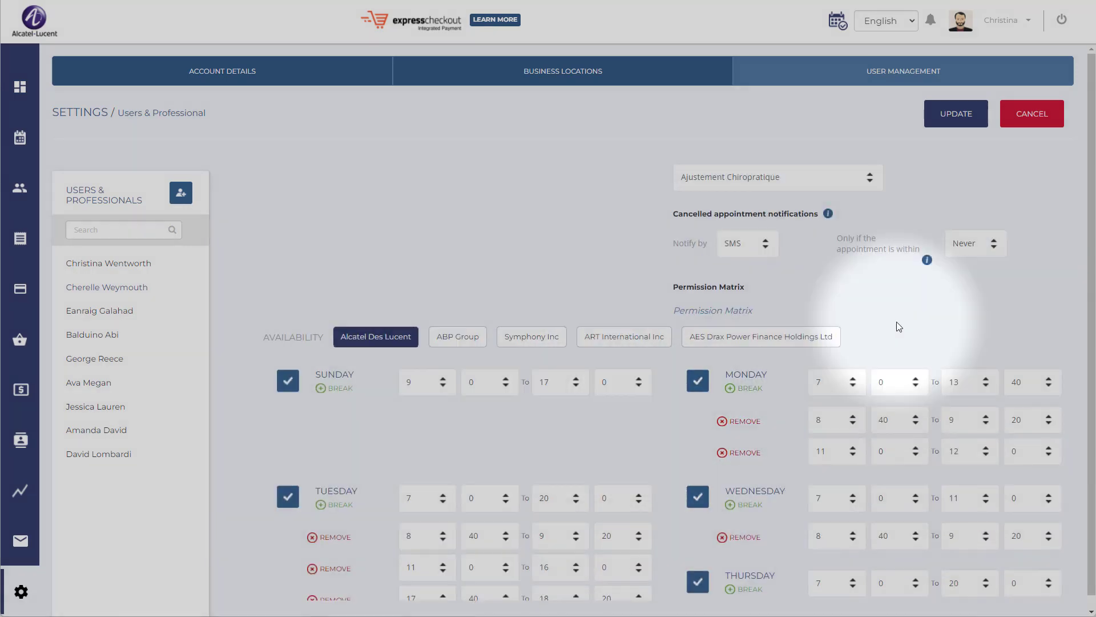
scroll(454, 370, down, 3)
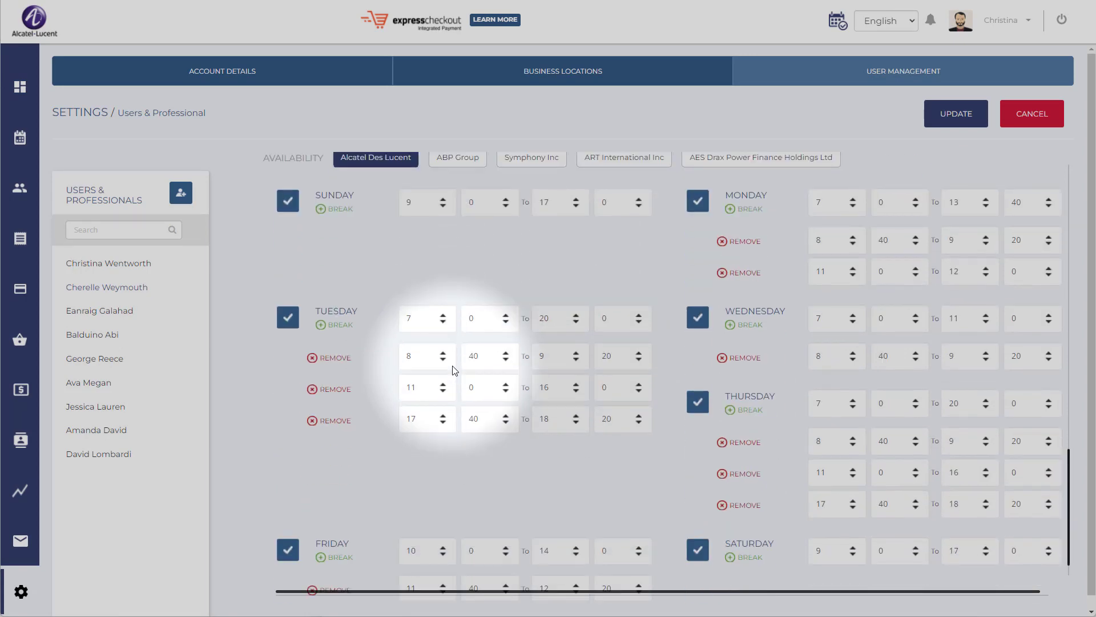
scroll(454, 370, up, 1)
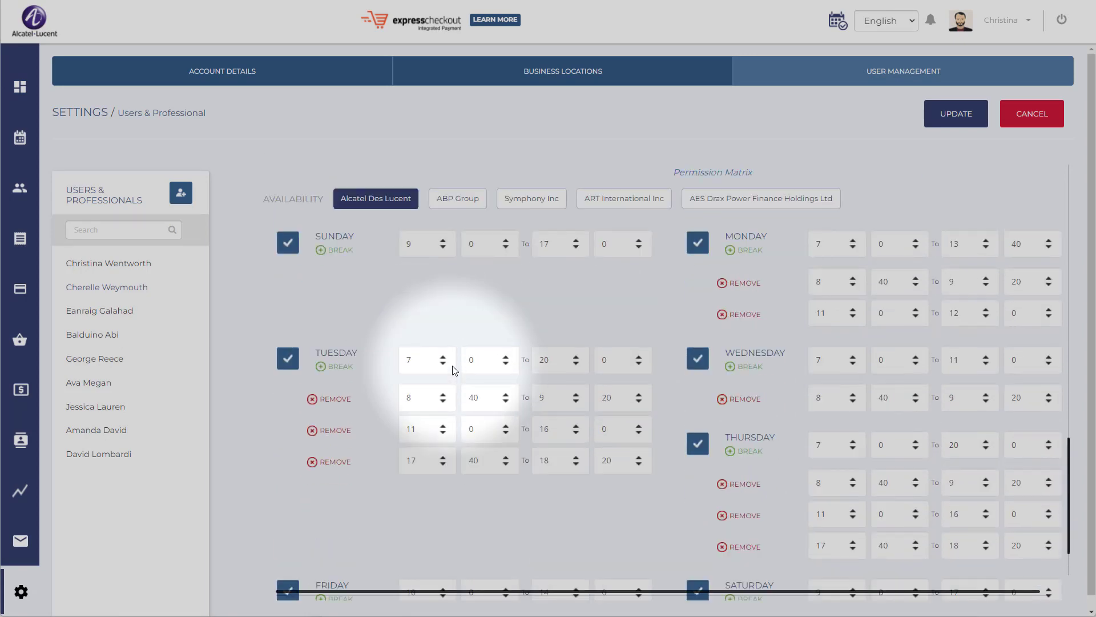
Review the availability for ABP Group, Symphony Inc, ART International Inc and AES Drax Power Finance Holdings Ltd, and return to the Alcatel Des Lucent schedule
click(460, 203)
click(527, 338)
click(622, 336)
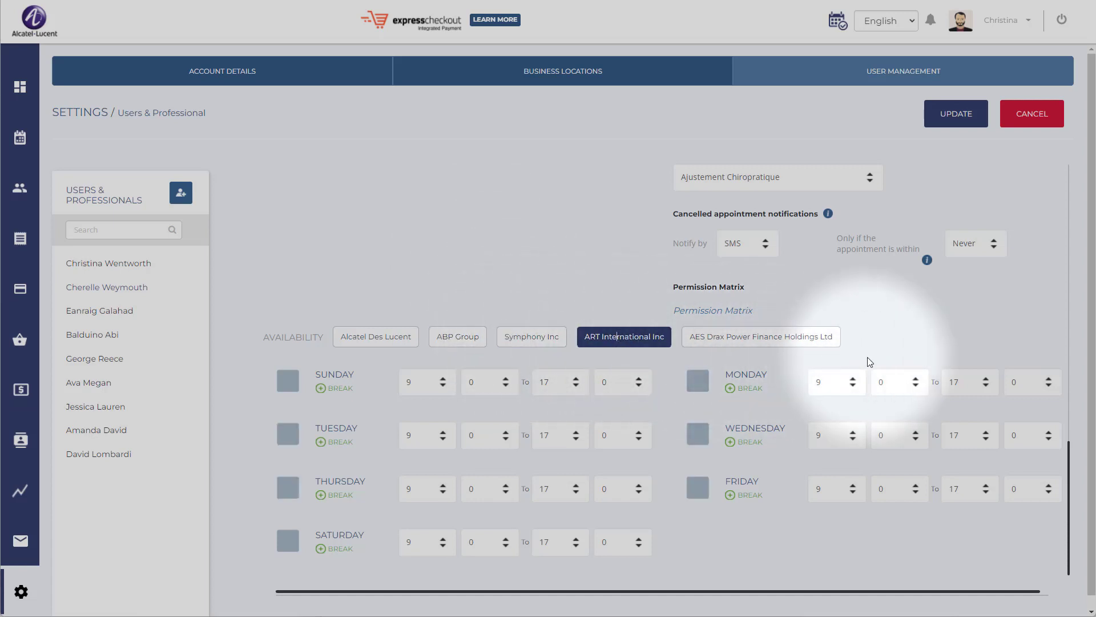
click(811, 340)
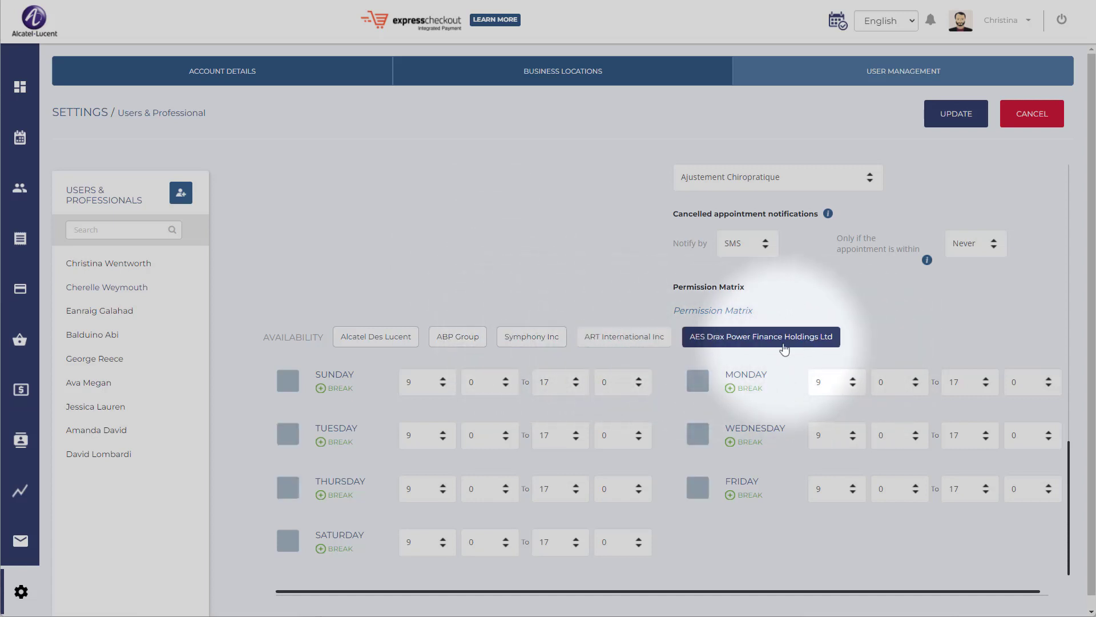
click(373, 337)
scroll(356, 461, down, 4)
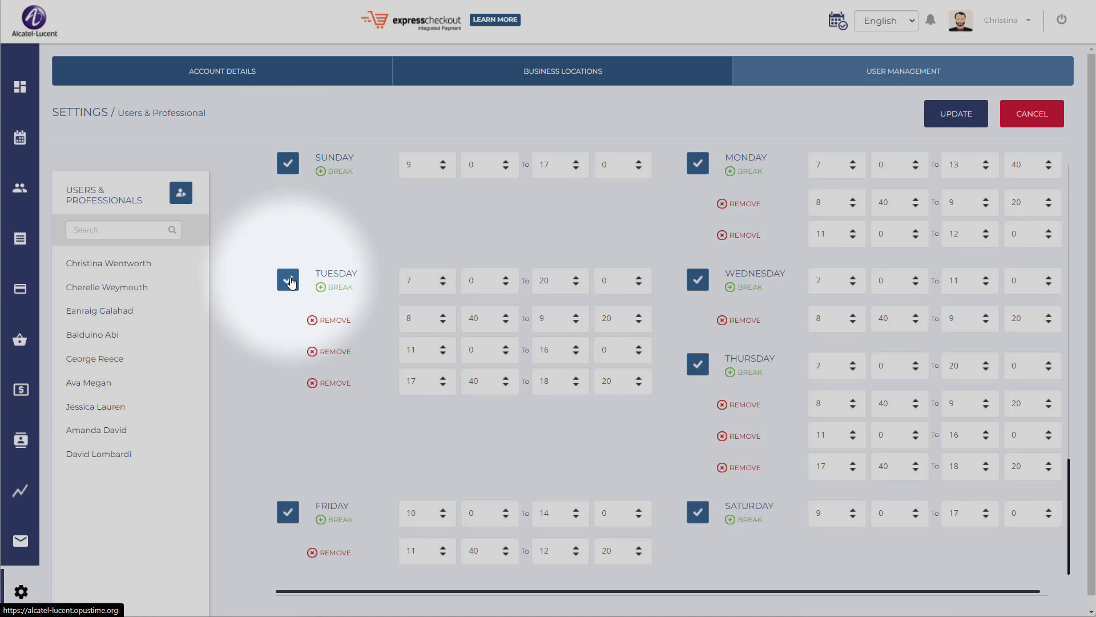
Remove Tuesday's 17:40 to 18:20 and 11:00 to 16:00 breaks from the Alcatel Des Lucent availability
scroll(355, 229, up, 1)
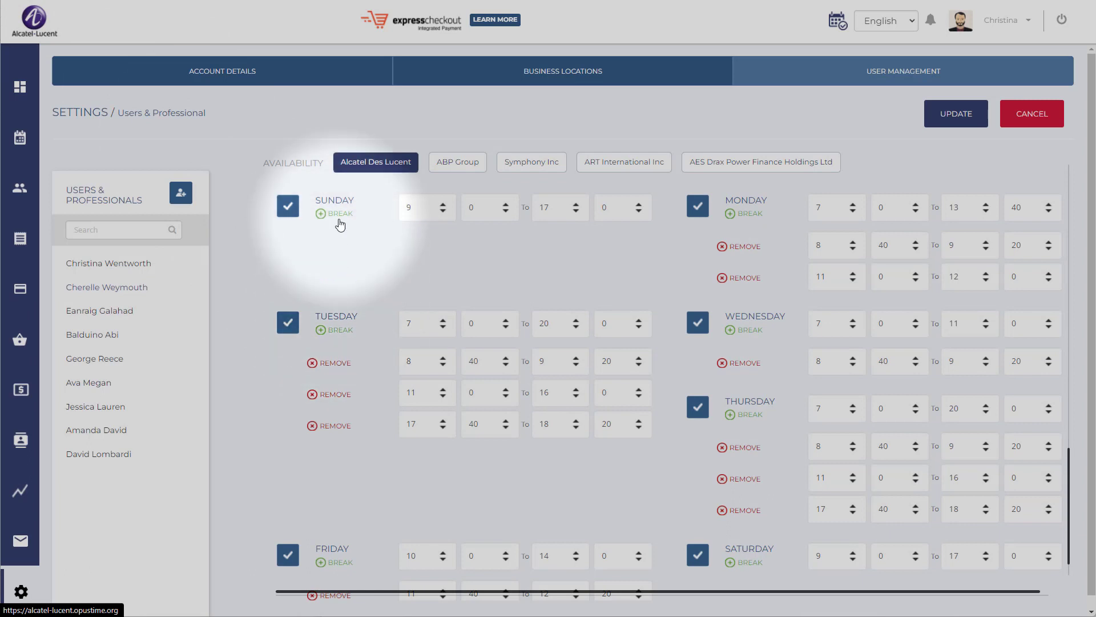
click(334, 425)
click(335, 394)
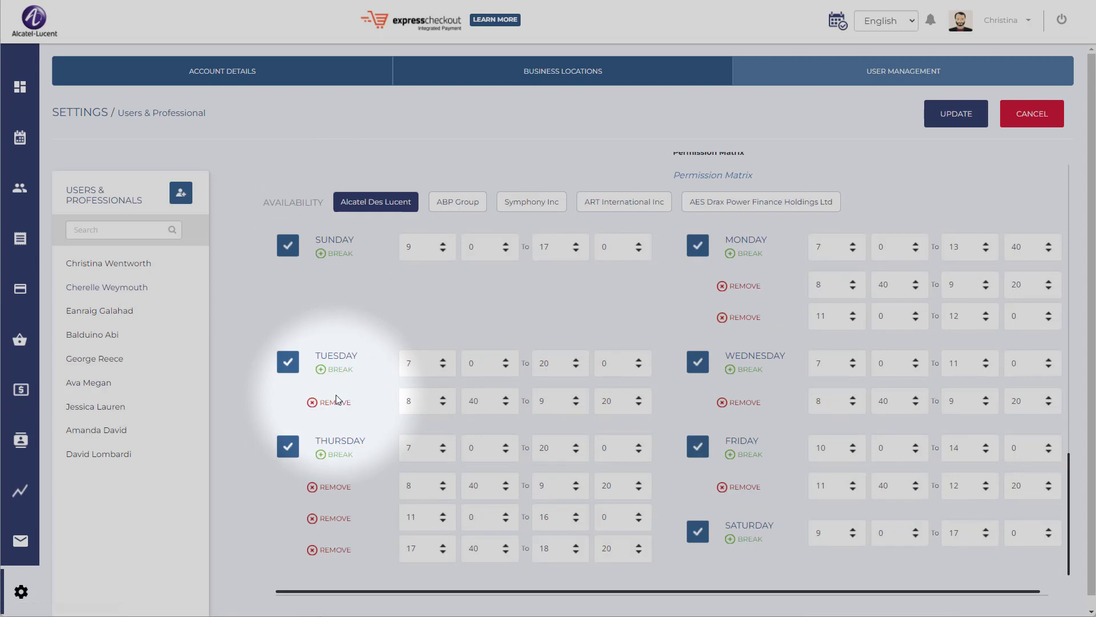
Disable Saturday and Friday availability at Alcatel Des Lucent, and add a break to Sunday
click(698, 531)
click(698, 449)
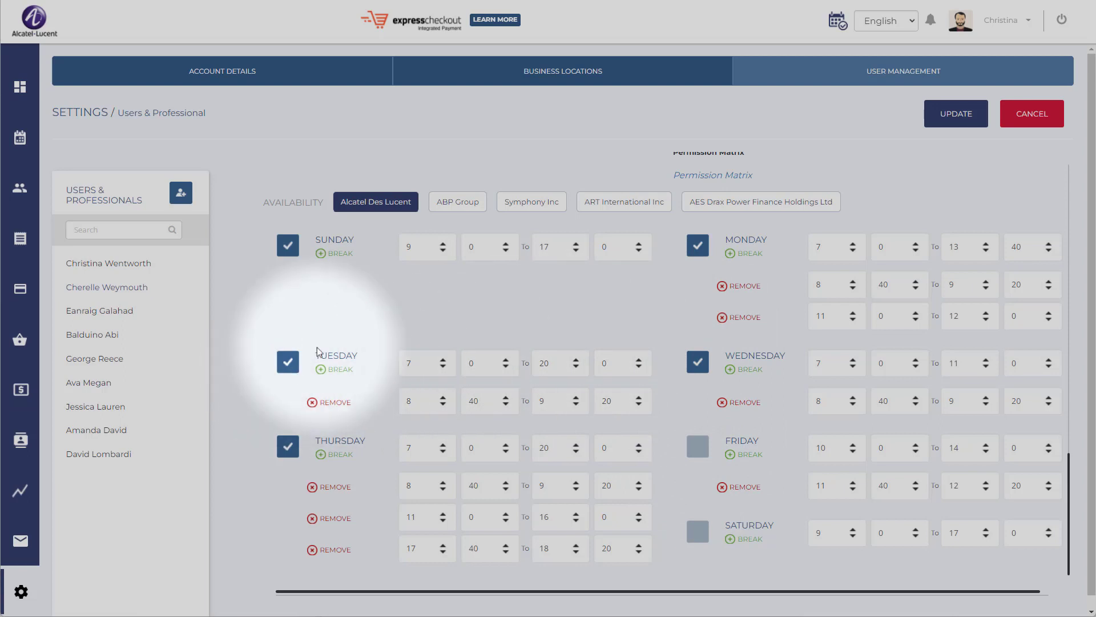
click(436, 253)
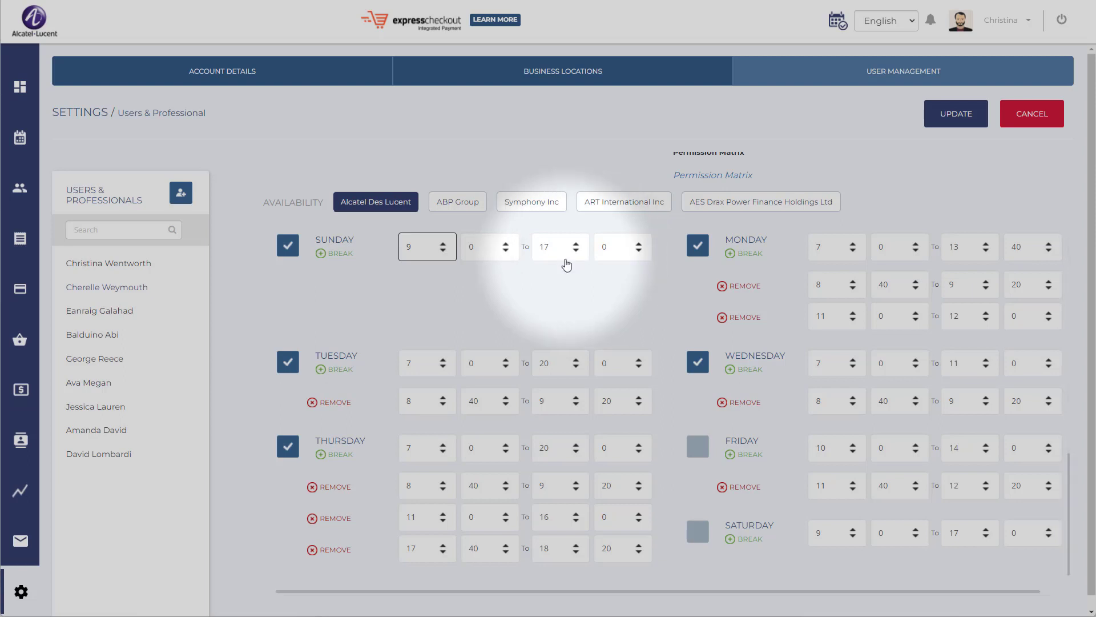
click(336, 254)
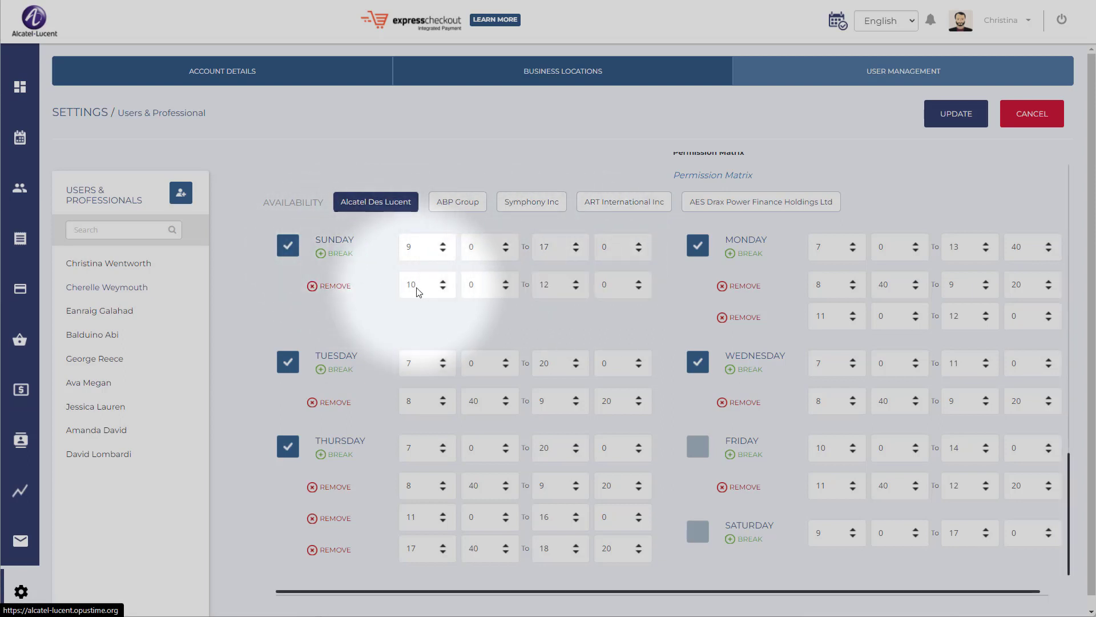